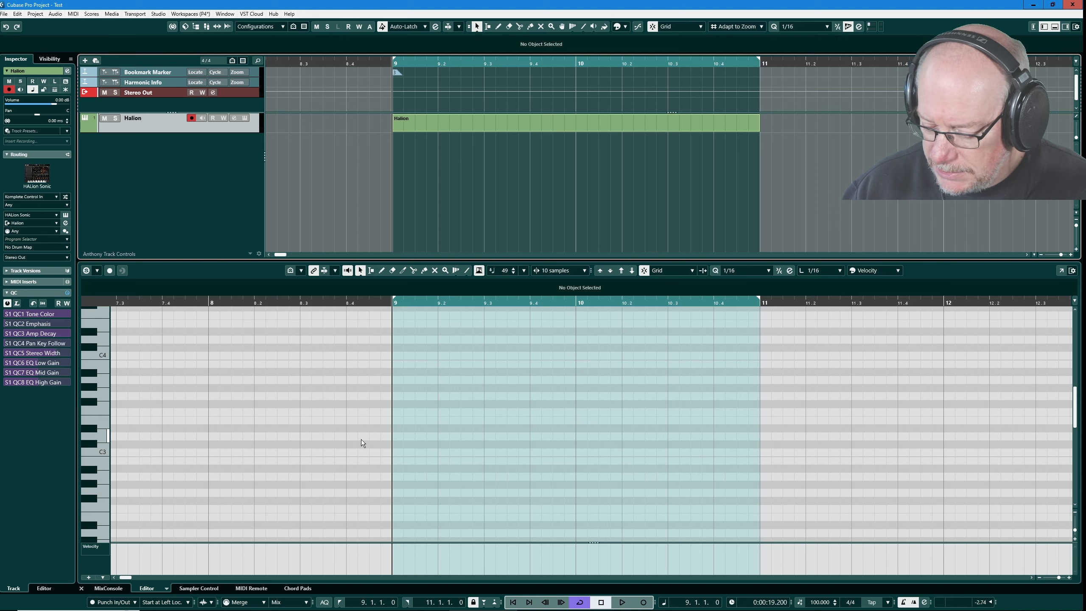
Record a two-bar melody on the Halion track between bars 9 and 11, and stop the transport.
{"action": "key", "text": "KP_Multiply"}
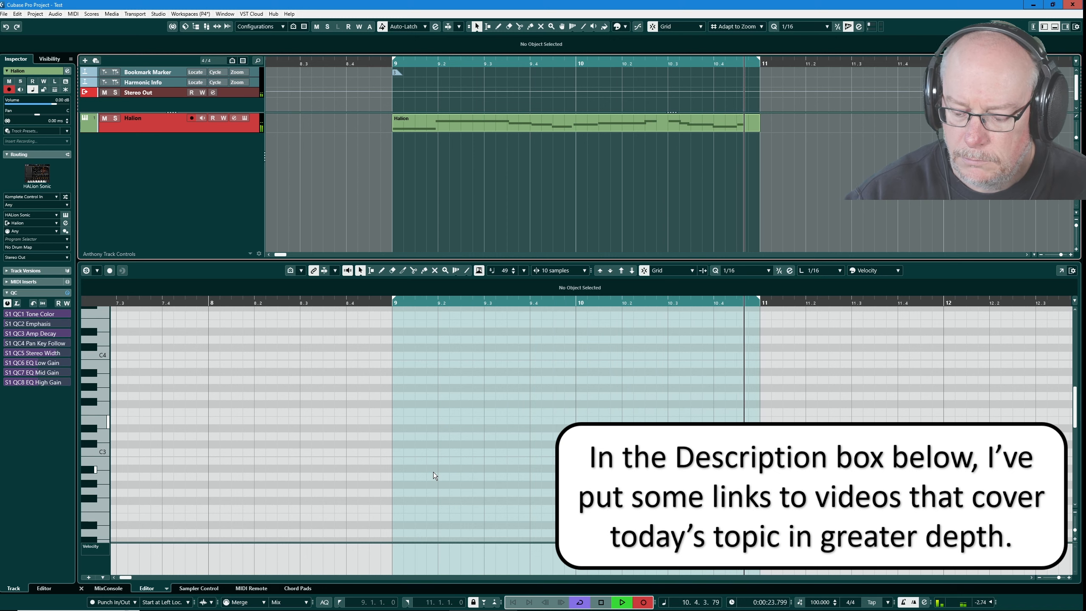
{"action": "key", "text": "KP_Multiply"}
{"action": "key", "text": "space"}
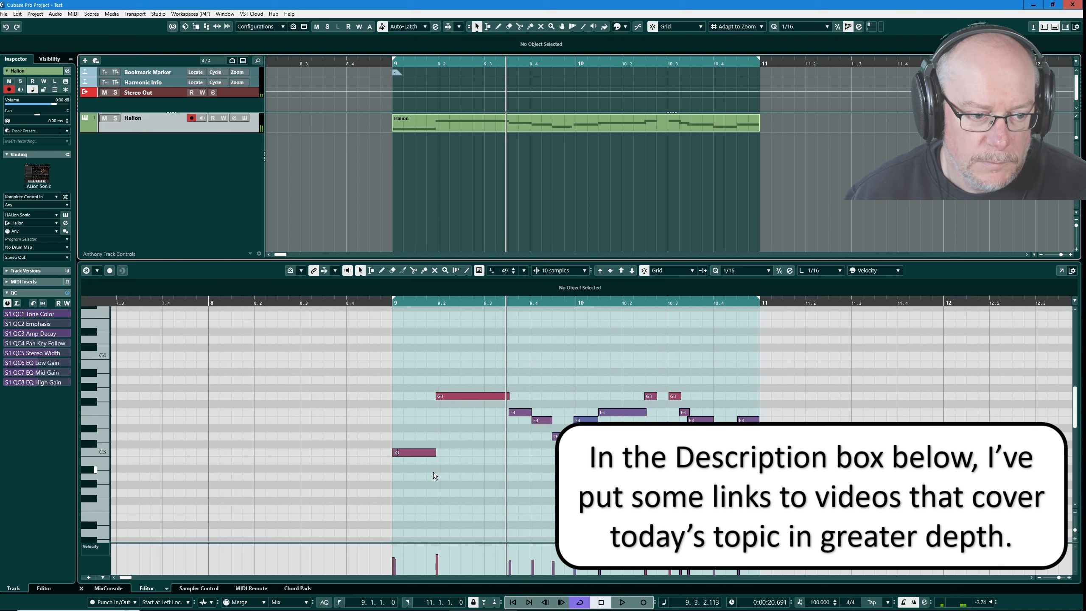
Erase the stray note overlapping the C3 note at bar 9 and return the project cursor to the left locator.
{"action": "left_click", "coordinate": [433, 471]}
{"action": "key", "text": "5"}
{"action": "left_click", "coordinate": [397, 452]}
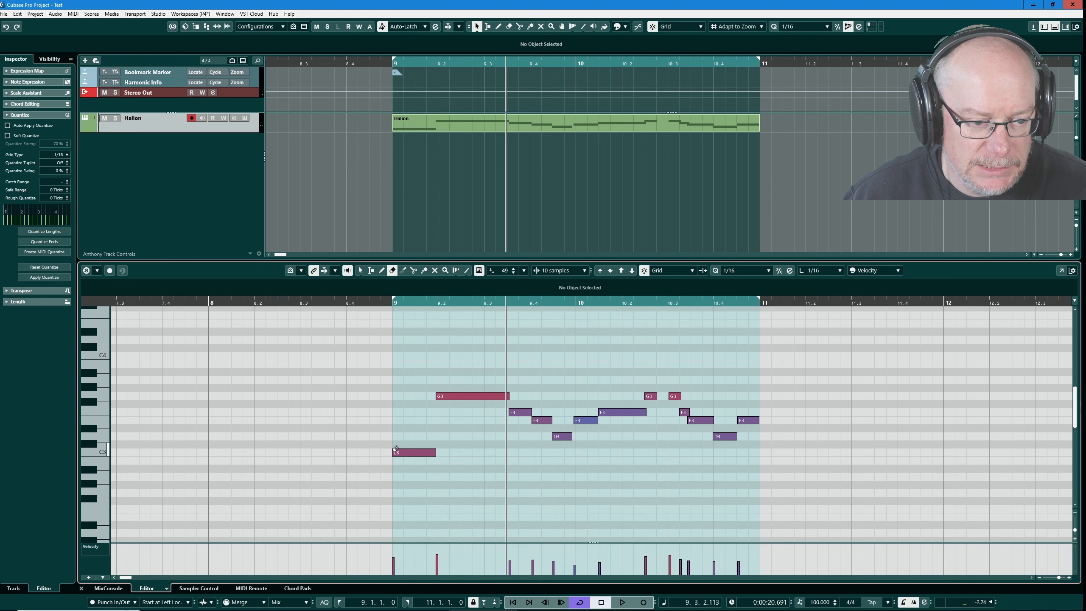
{"action": "key", "text": "1"}
{"action": "key", "text": "KP_1"}
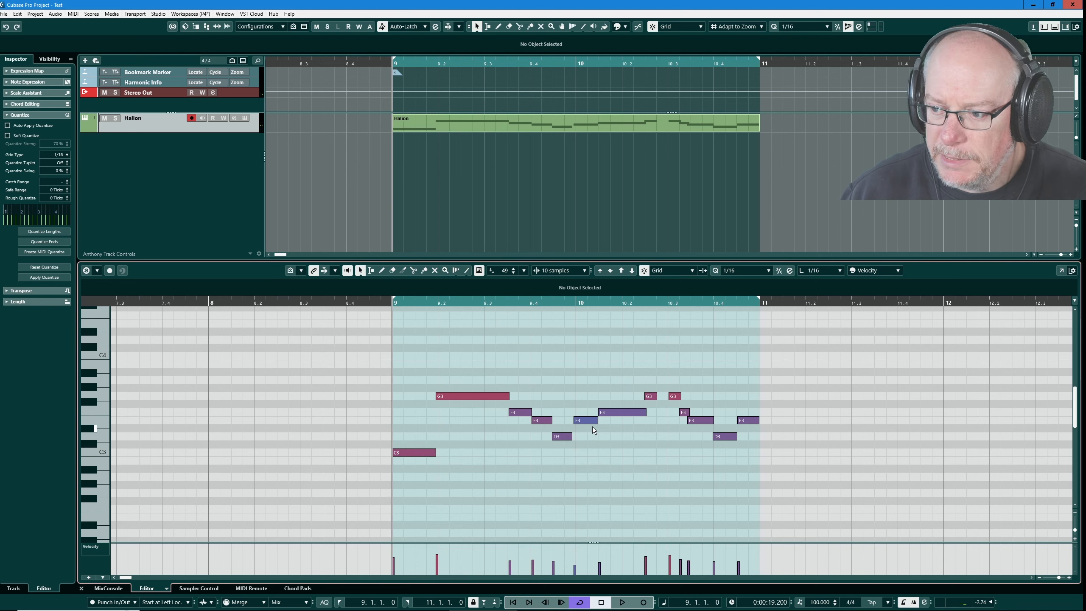
Try the 1/8 quantize preset and restore 1/16.
{"action": "scroll", "coordinate": [555, 417], "scroll_direction": "up", "scroll_amount": 2}
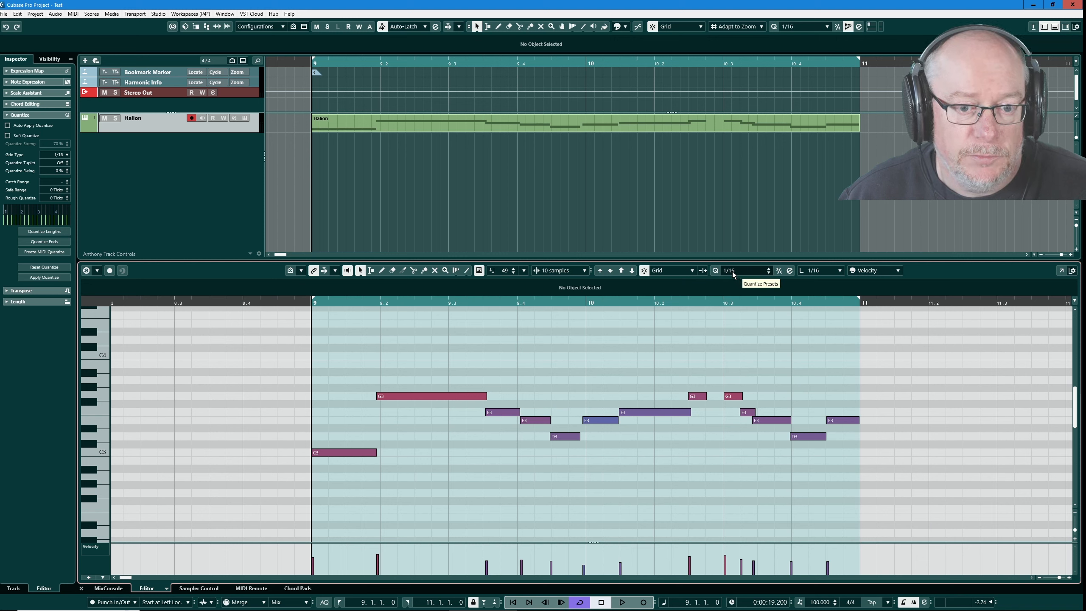
{"action": "left_click", "coordinate": [751, 272]}
{"action": "left_click", "coordinate": [745, 323]}
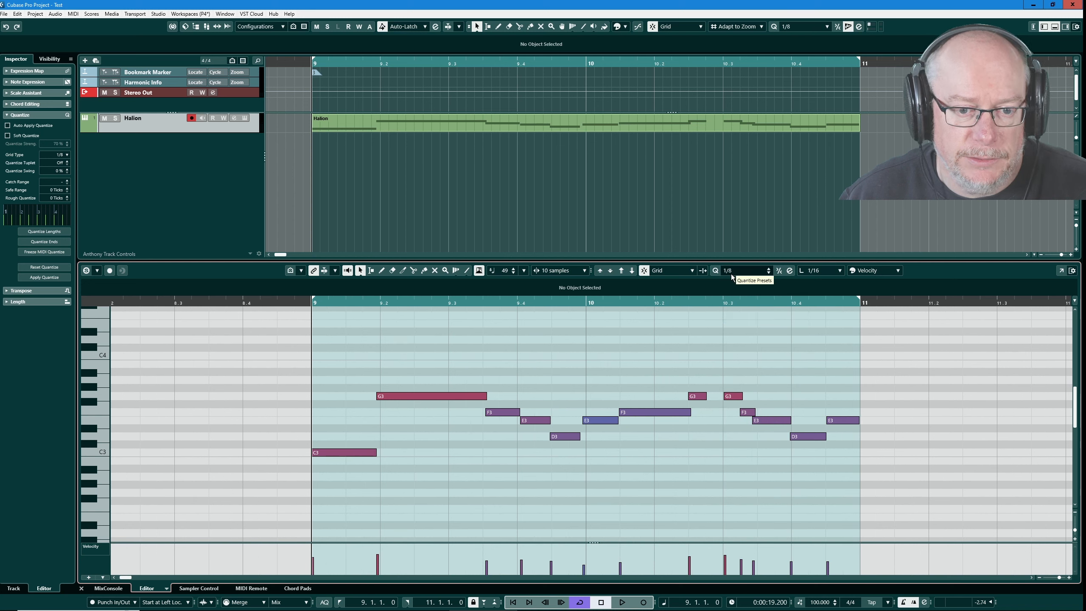
{"action": "left_click", "coordinate": [746, 272]}
{"action": "left_click", "coordinate": [740, 328]}
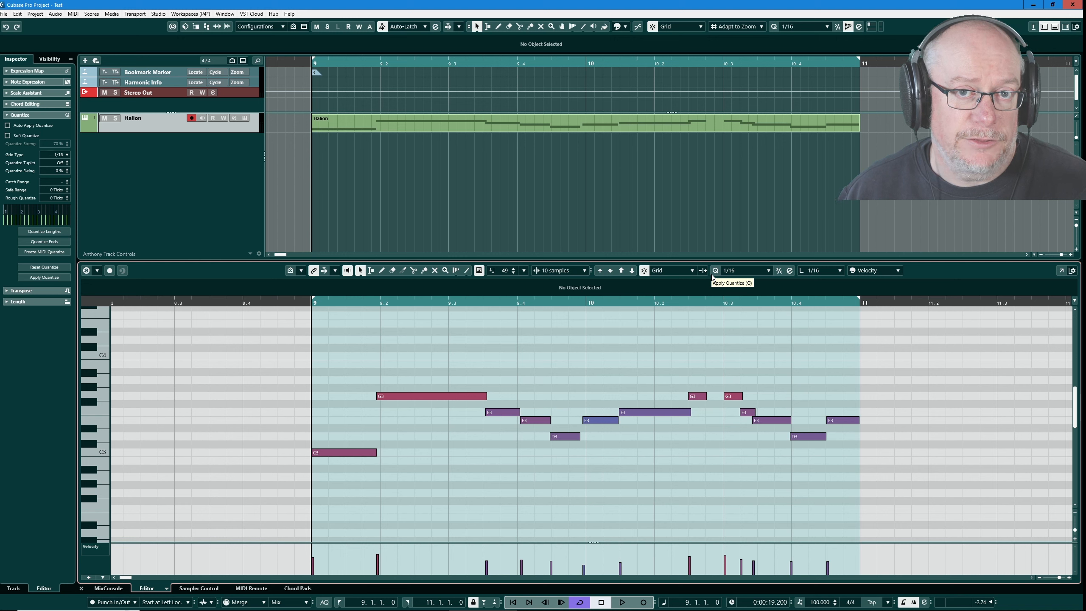
Look up the MIDI display resolution in the MIDI preferences and leave without changing anything.
{"action": "left_click", "coordinate": [18, 14]}
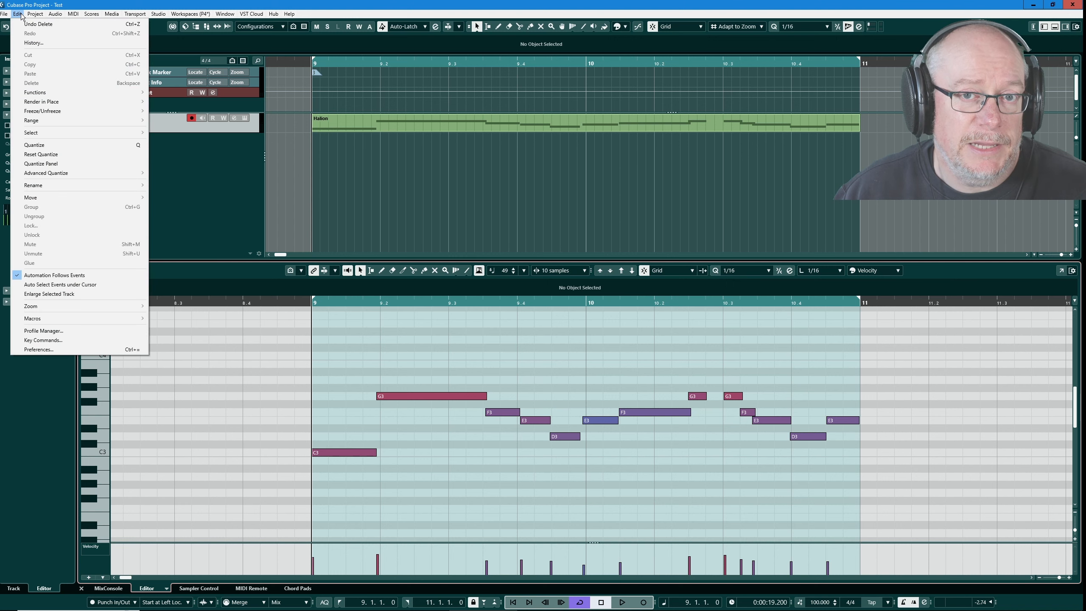
{"action": "left_click", "coordinate": [55, 347]}
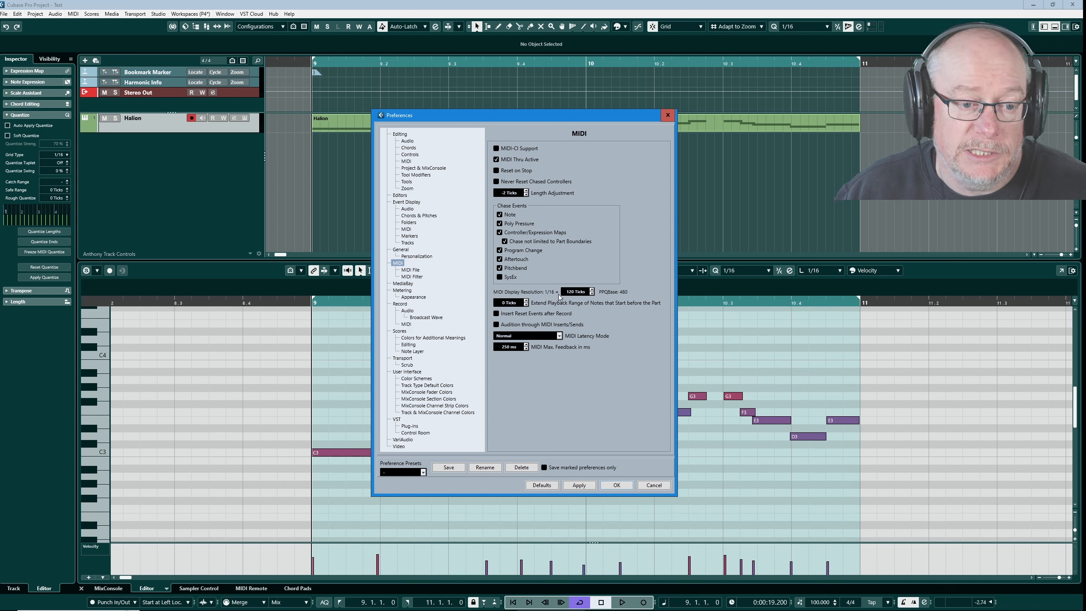
{"action": "left_click", "coordinate": [654, 483]}
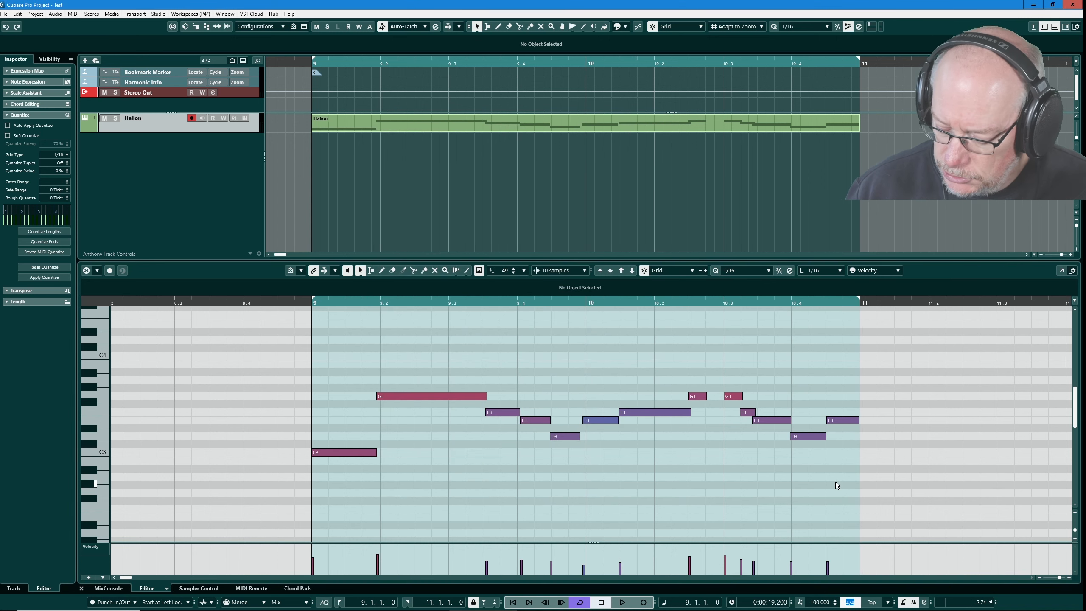
Try to set the project's time signature to 3/4.
{"action": "type", "text": "3/4"}
{"action": "key", "text": "Return"}
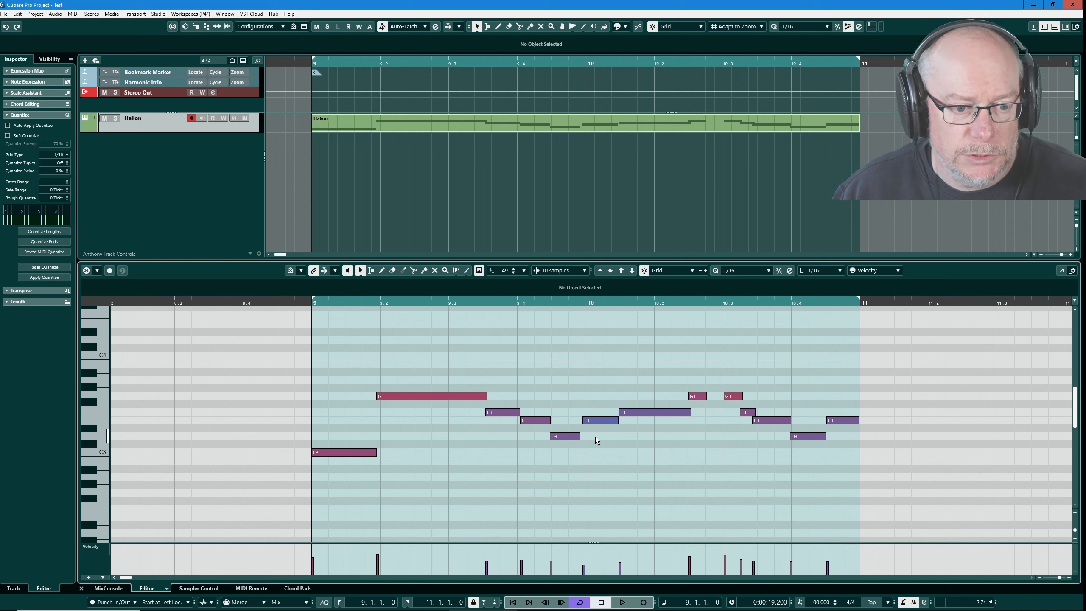
Audition the recorded melody quantized to the 1/16 grid and undo the quantization.
{"action": "key", "text": "q"}
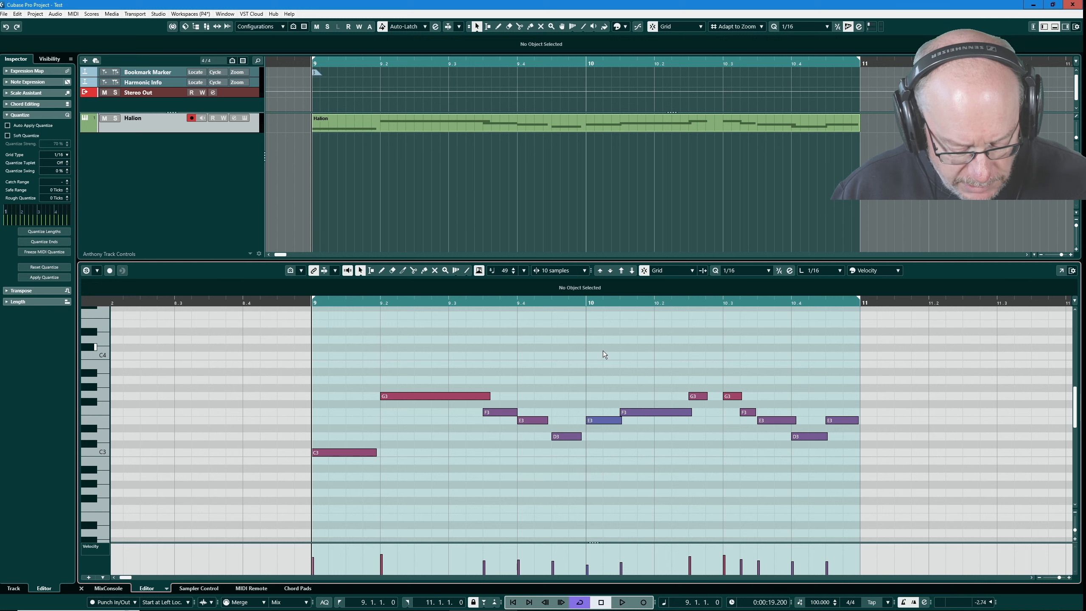
{"action": "key", "text": "ctrl+z"}
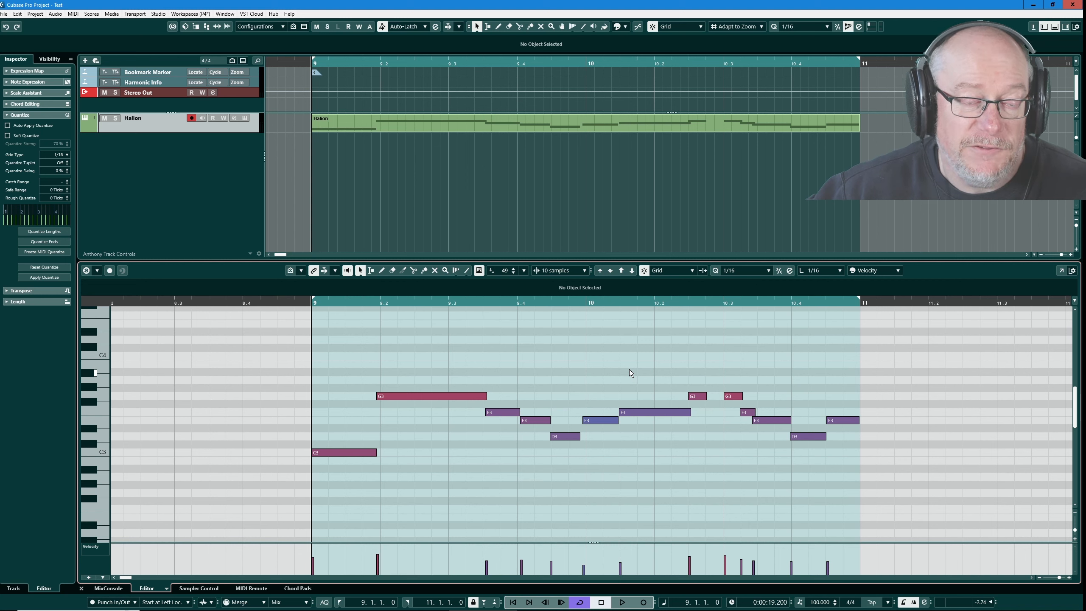
{"action": "key", "text": "q"}
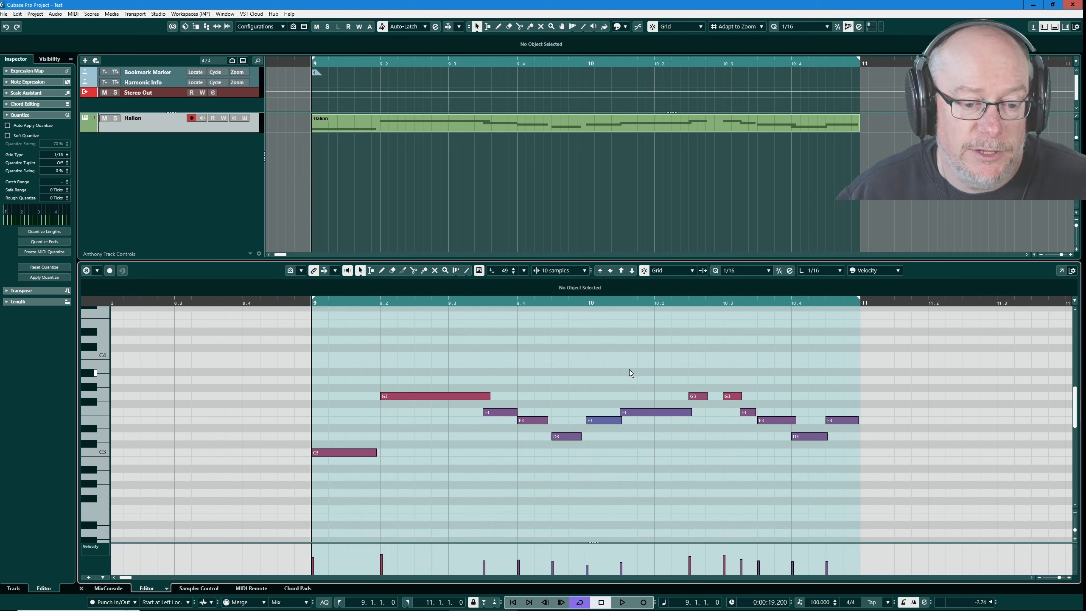
{"action": "key", "text": "space"}
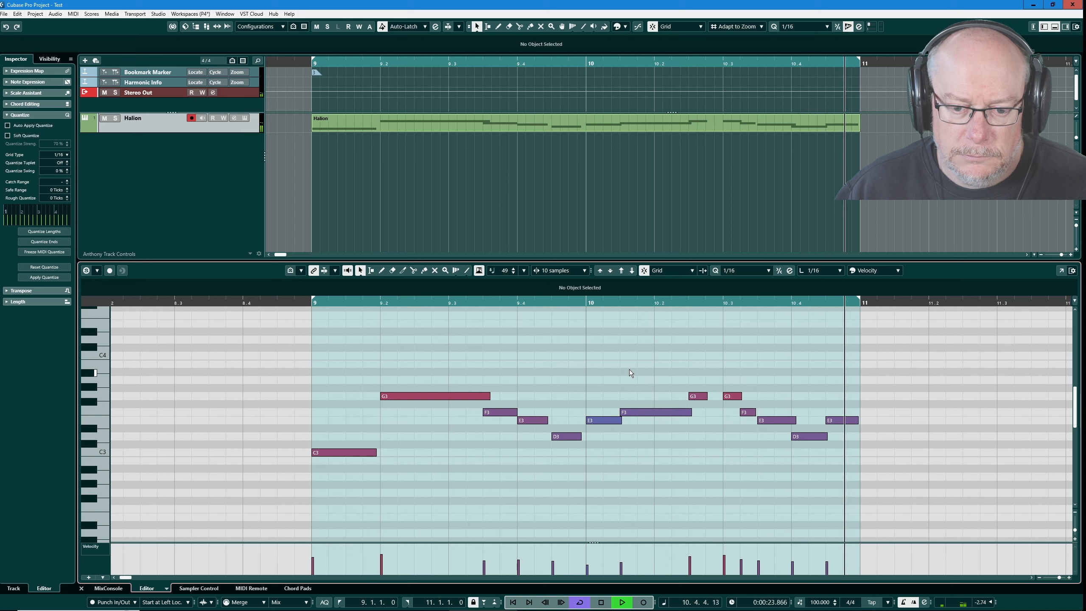
{"action": "key", "text": "space"}
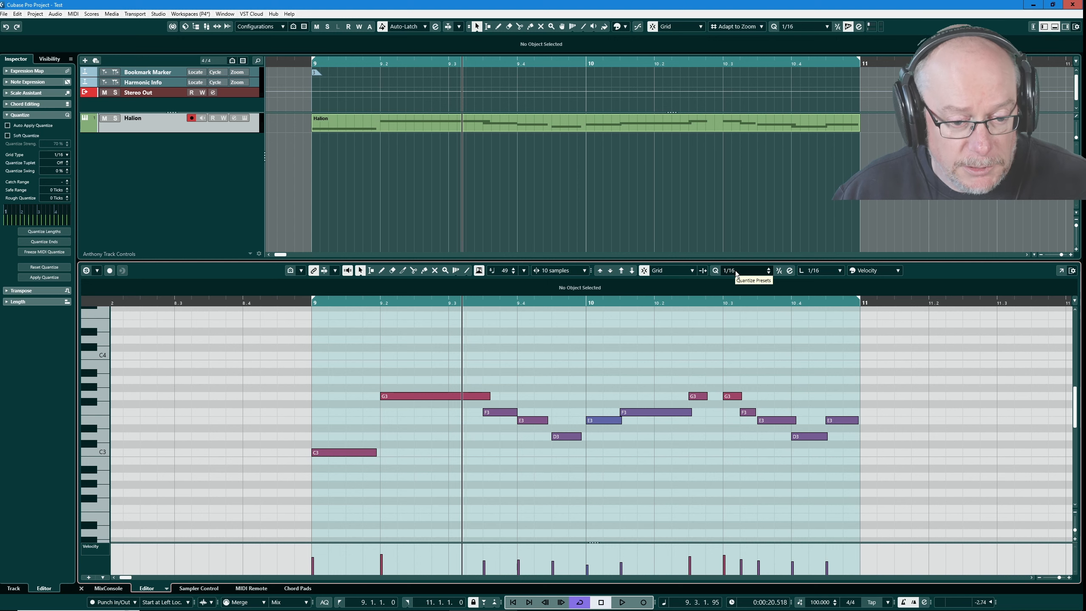
{"action": "key", "text": "ctrl+z"}
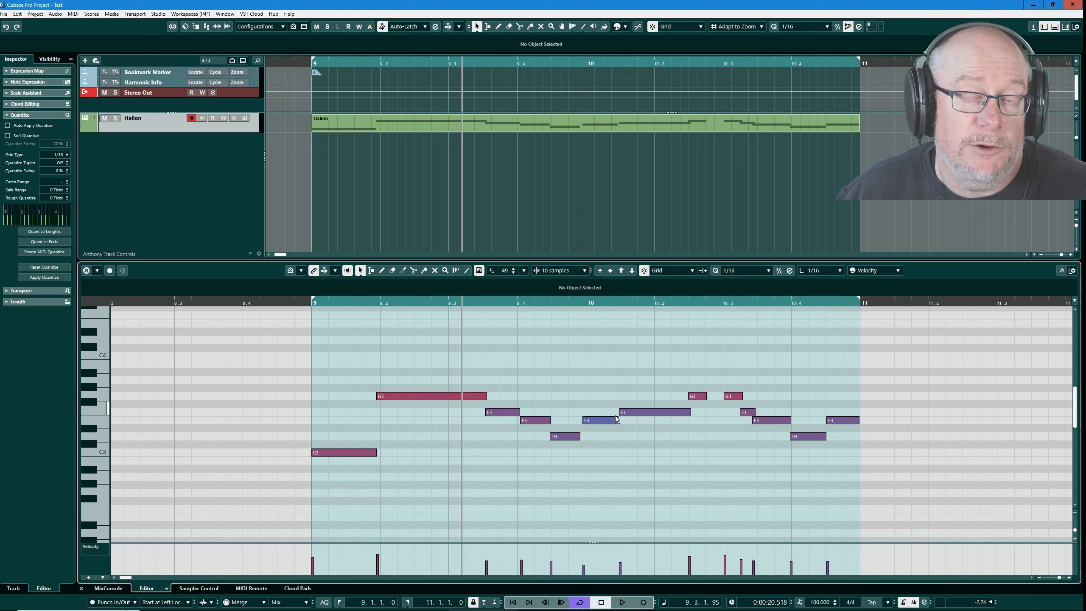
Audition the melody quantized with the 1/8 preset and undo the quantization.
{"action": "left_click", "coordinate": [736, 273]}
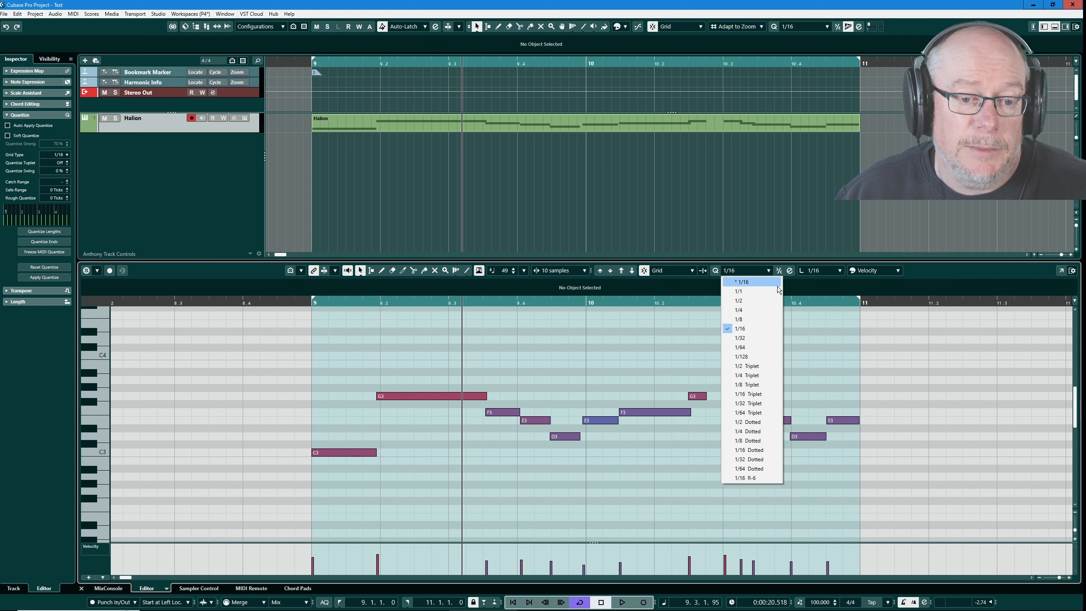
{"action": "left_click", "coordinate": [736, 319]}
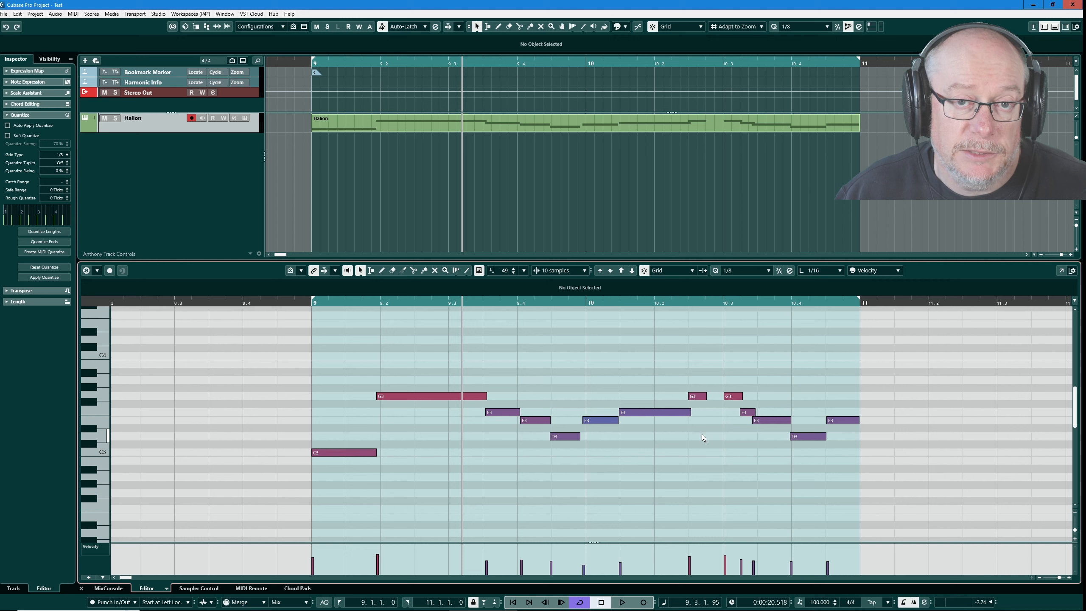
{"action": "key", "text": "q"}
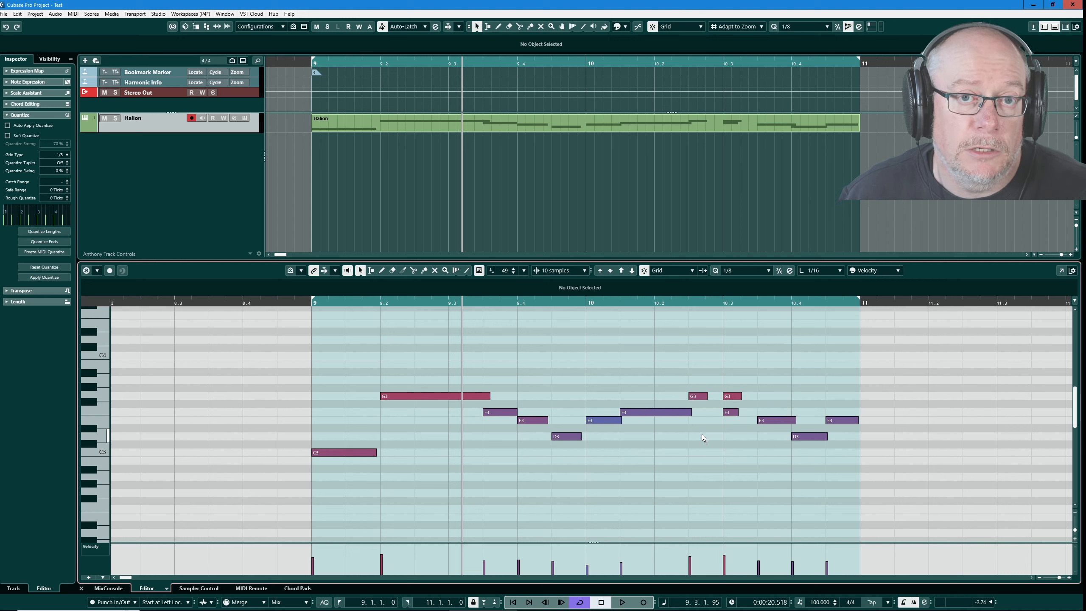
{"action": "key", "text": "space"}
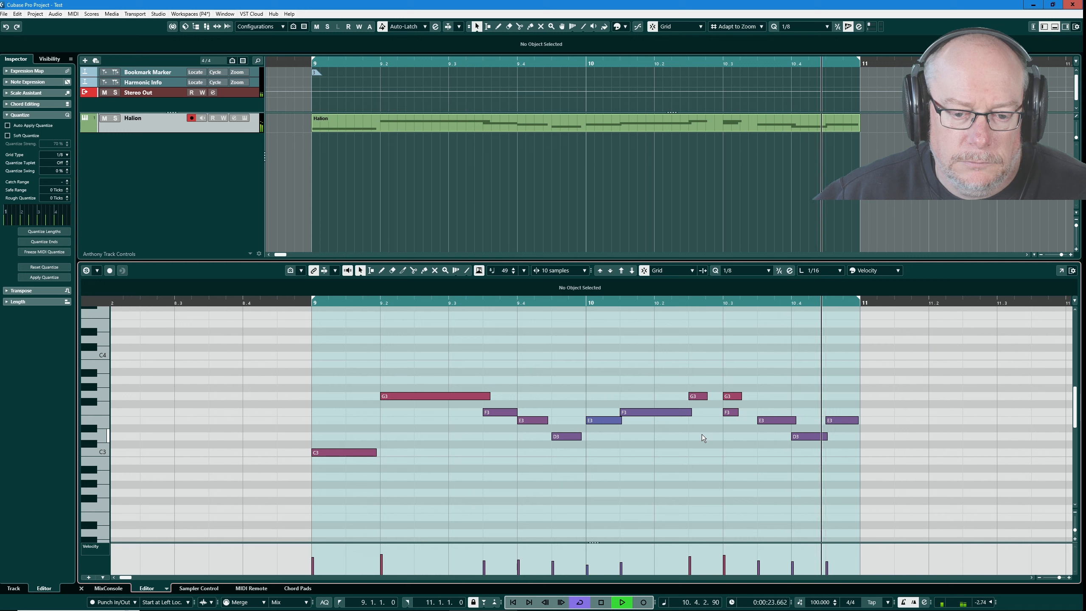
{"action": "key", "text": "space"}
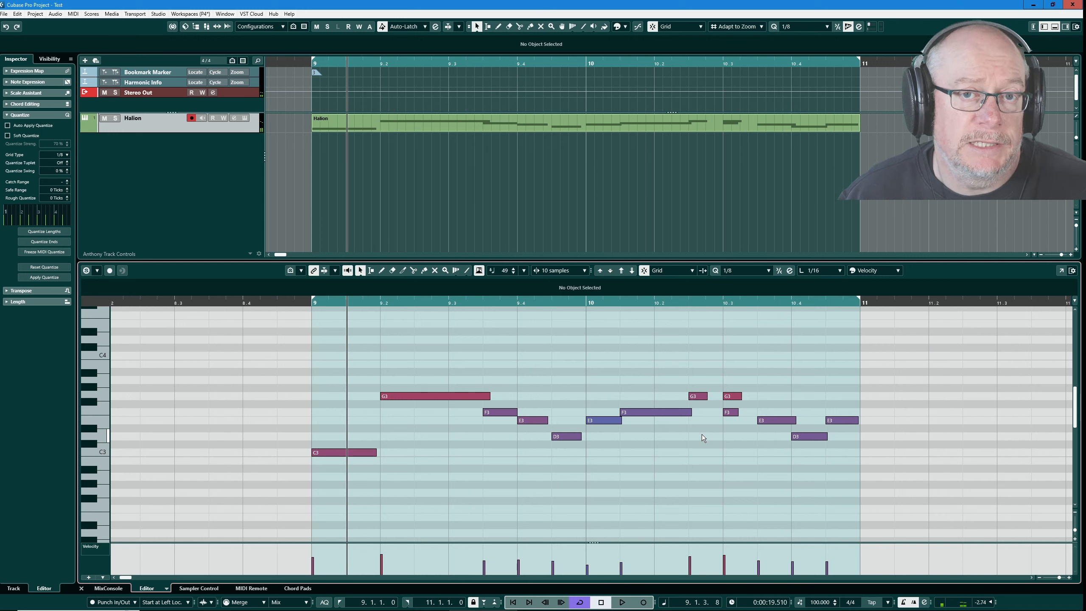
{"action": "key", "text": "ctrl+z"}
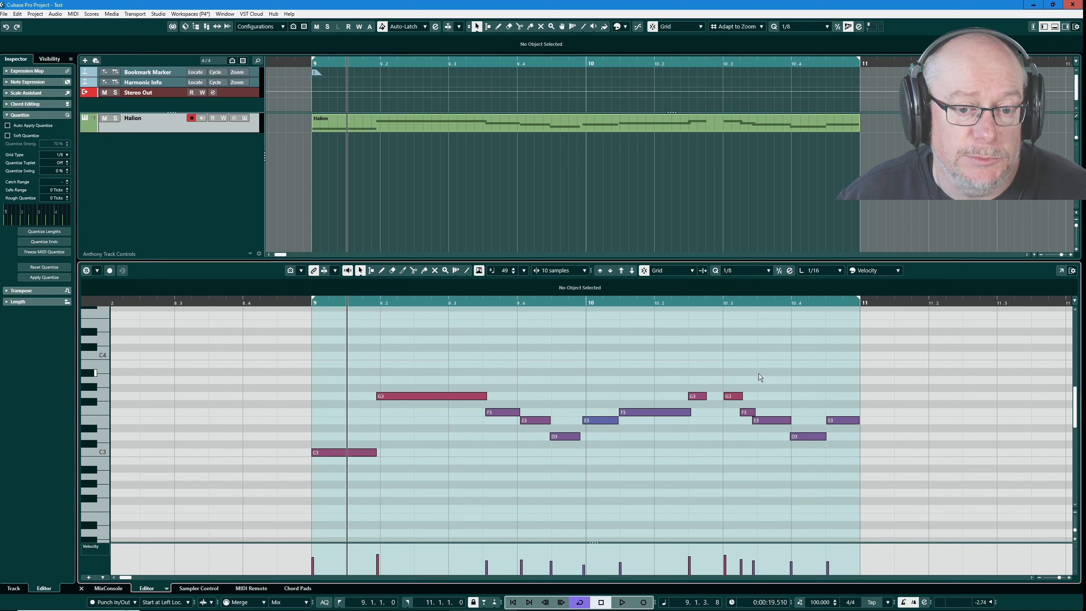
Review the Quantize Panel settings and set the quantize preset to 1/16.
{"action": "left_click", "coordinate": [790, 270]}
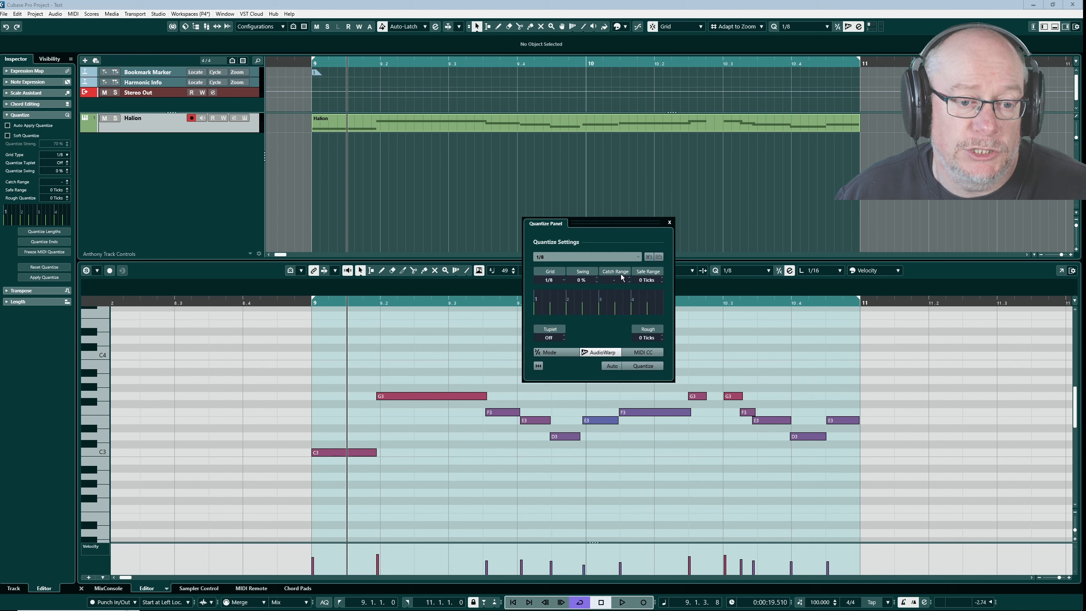
{"action": "left_click", "coordinate": [669, 222]}
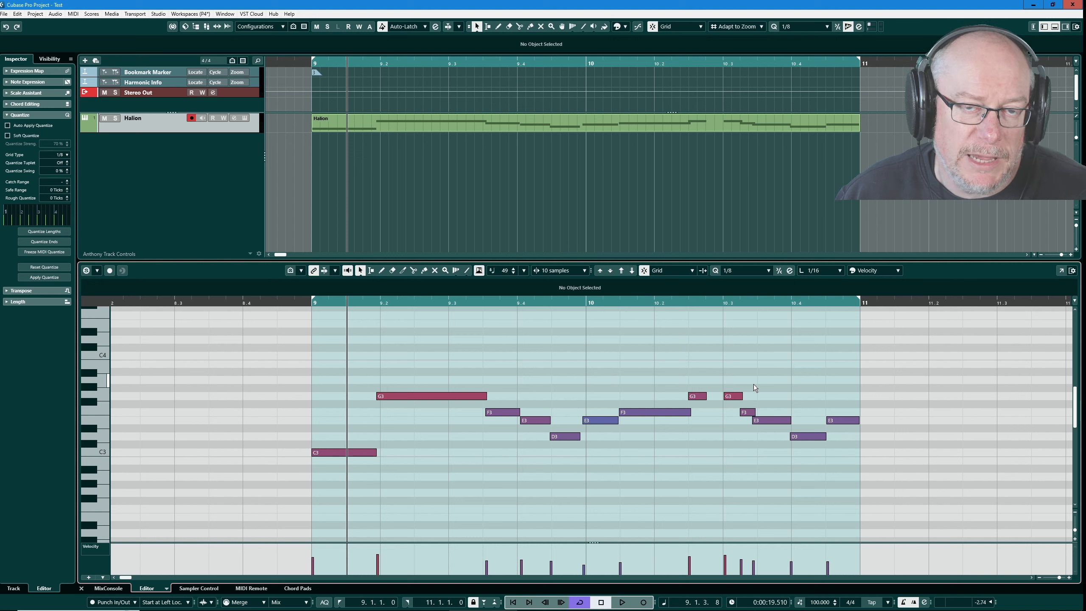
{"action": "left_click", "coordinate": [755, 270]}
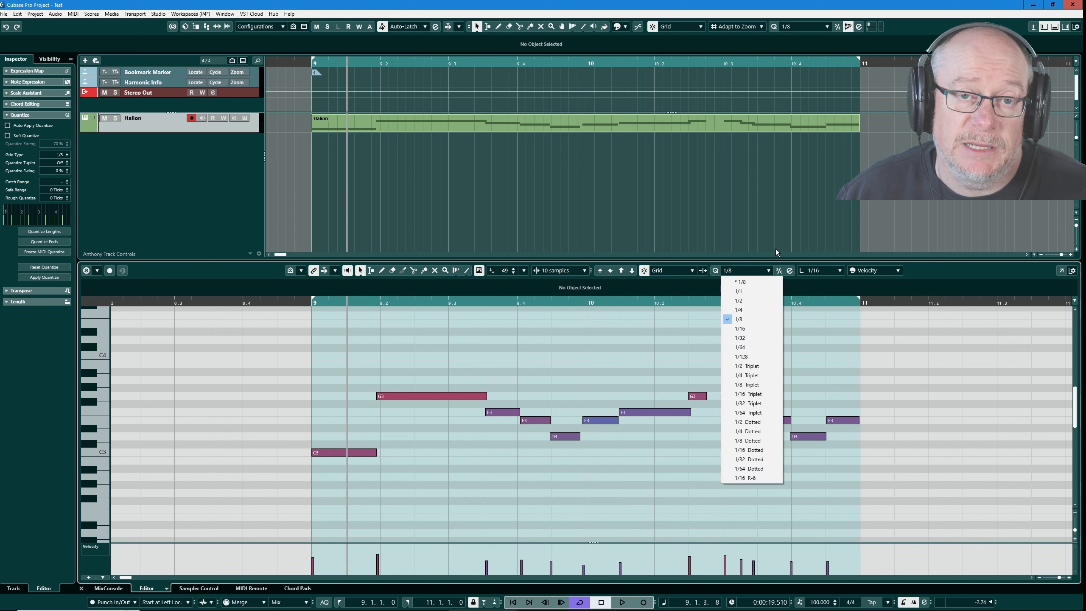
{"action": "left_click", "coordinate": [750, 328]}
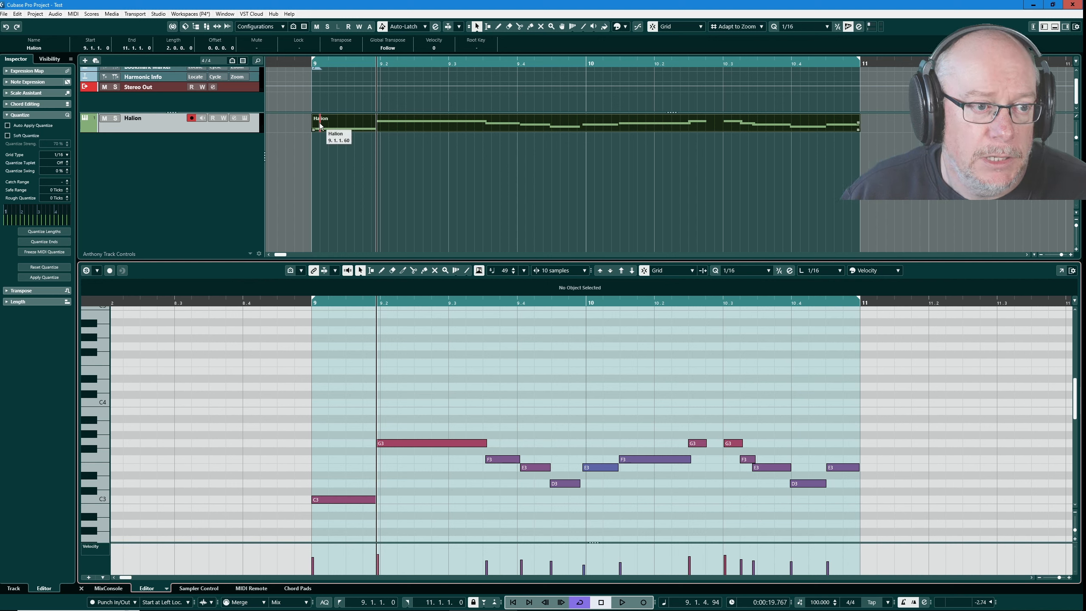
Move the Halion part to bar 11 and record a new melody in bars 9 to 11 with Auto Quantize enabled.
{"action": "left_click_drag", "start_coordinate": [341, 121], "coordinate": [874, 131]}
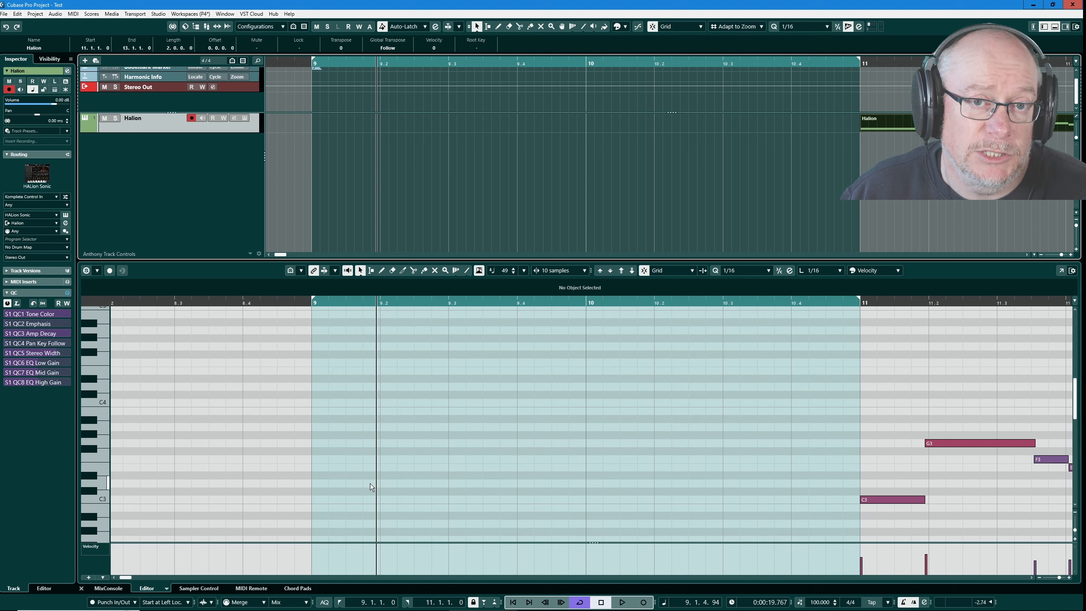
{"action": "left_click", "coordinate": [325, 603]}
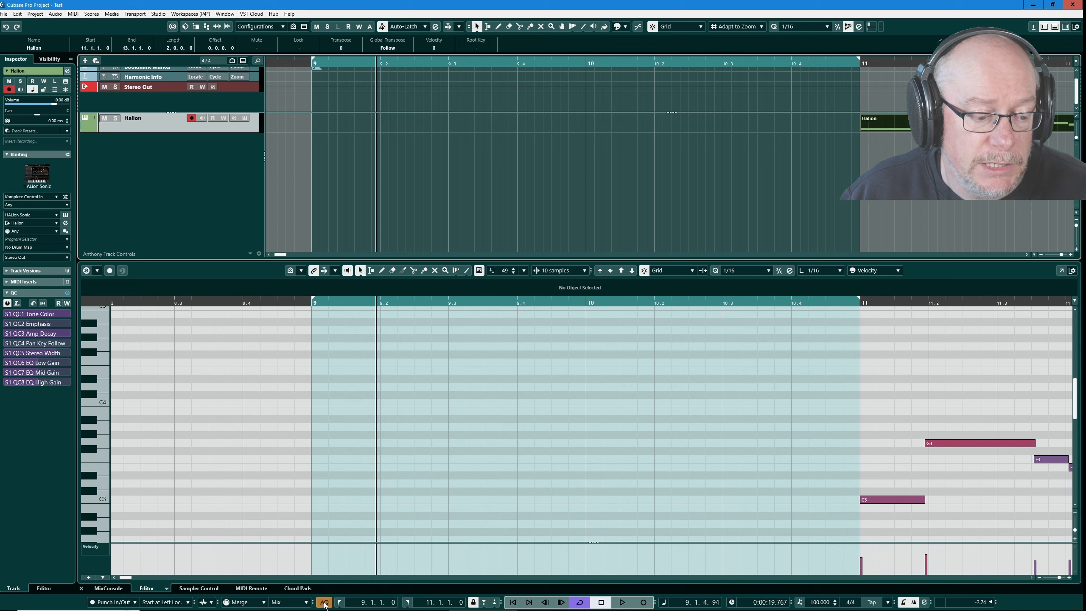
{"action": "key", "text": "KP_Multiply"}
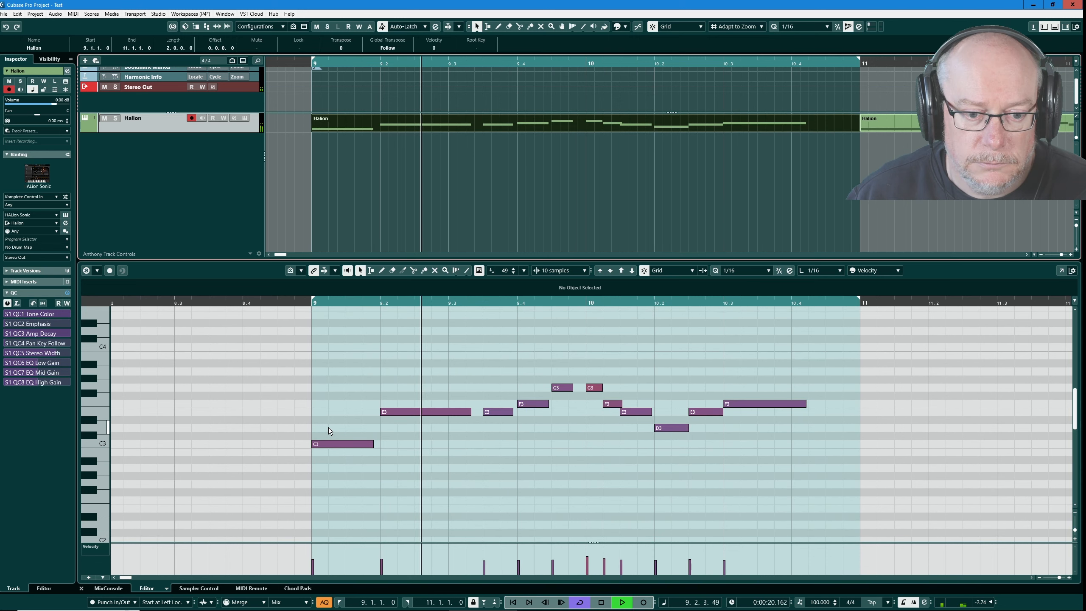
{"action": "key", "text": "space"}
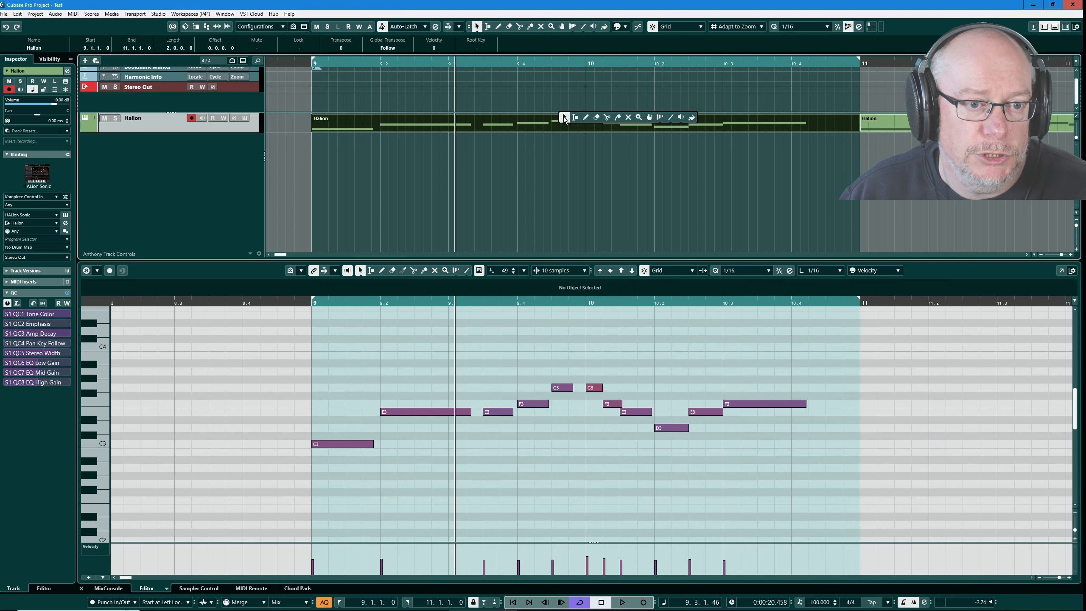
Erase the newly recorded part at bar 9 and move the original Halion part back to bar 9.
{"action": "key", "text": "5"}
{"action": "left_click", "coordinate": [575, 117]}
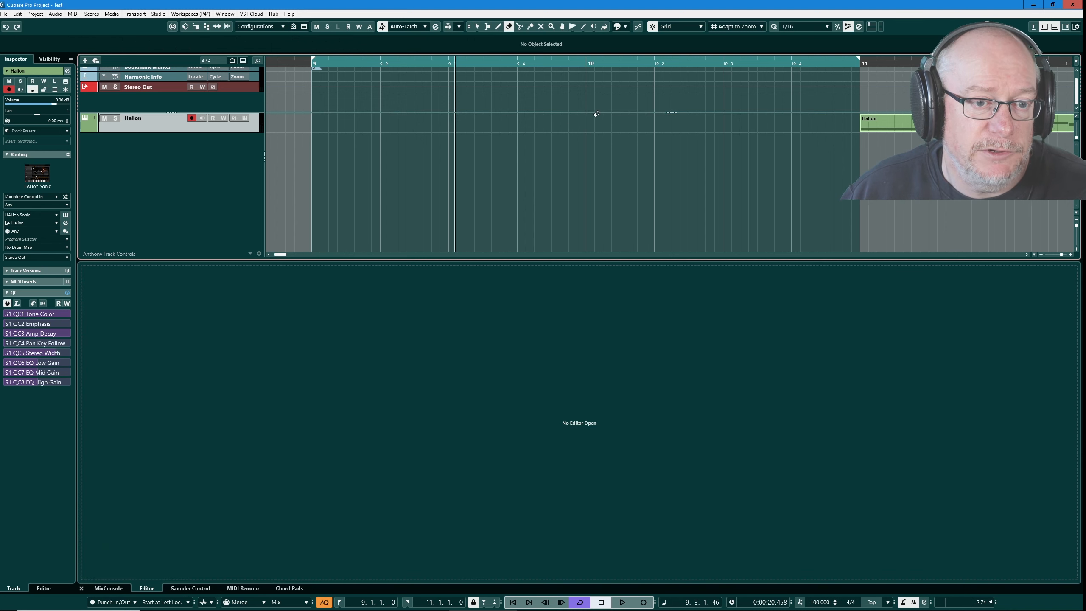
{"action": "key", "text": "1"}
{"action": "mouse_move", "coordinate": [876, 124]}
{"action": "left_mouse_down"}
{"action": "mouse_move", "coordinate": [555, 102]}
{"action": "mouse_move", "coordinate": [346, 115]}
{"action": "mouse_move", "coordinate": [374, 118]}
{"action": "left_mouse_up"}
{"action": "left_click", "coordinate": [257, 286]}
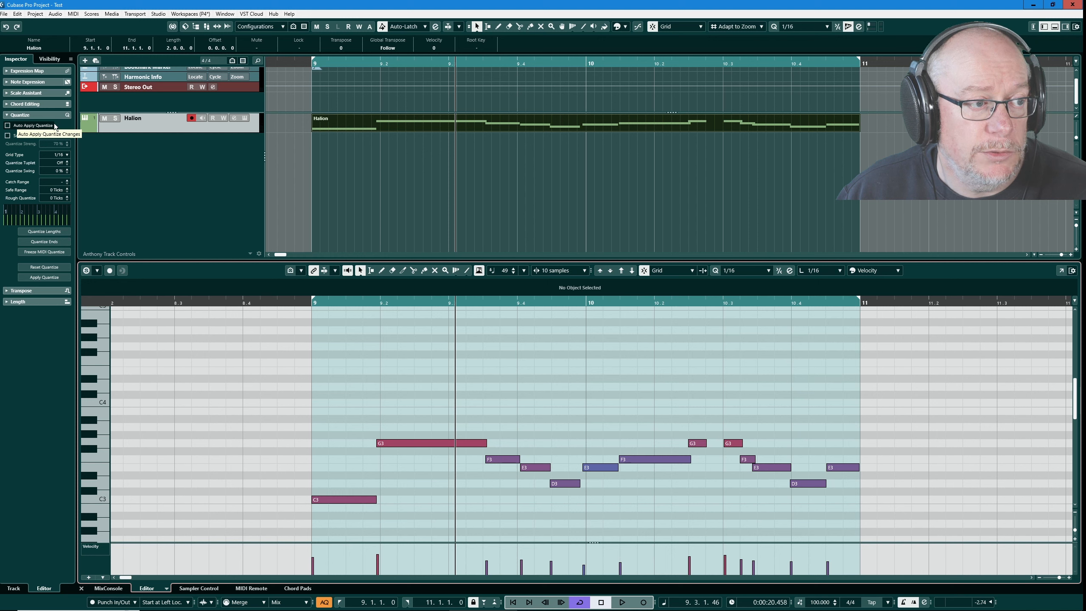
Enable Auto Apply Quantize for the Halion part and change the quantize grid type to 1/8.
{"action": "left_click", "coordinate": [7, 125]}
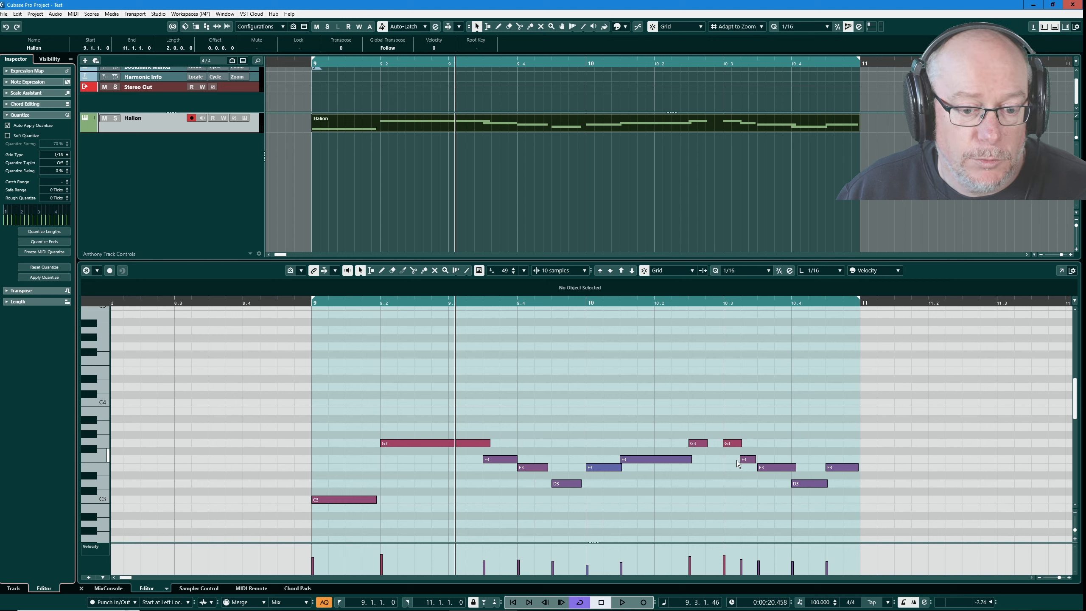
{"action": "left_click", "coordinate": [59, 155]}
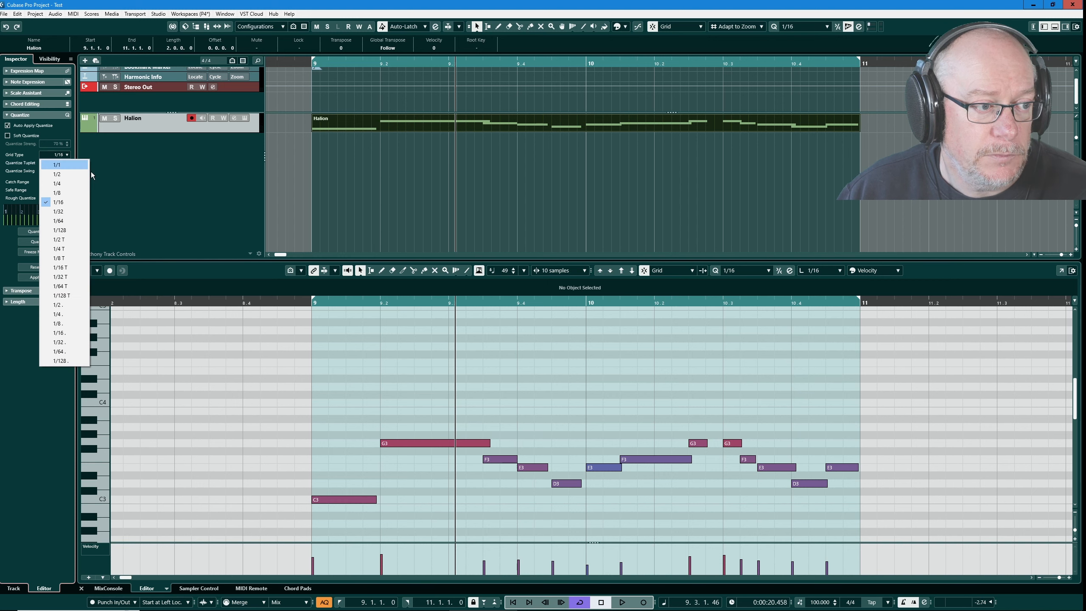
{"action": "left_click", "coordinate": [64, 193]}
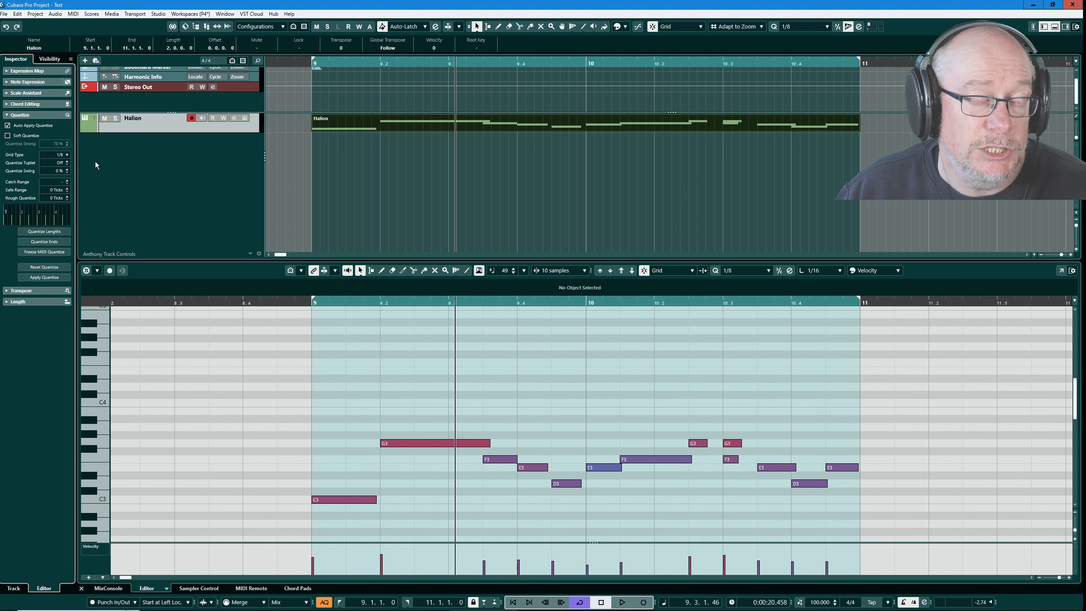
Turn off Auto Apply Quantize, set the grid type to 1/16 and undo the automatically applied quantizations.
{"action": "left_click", "coordinate": [7, 125]}
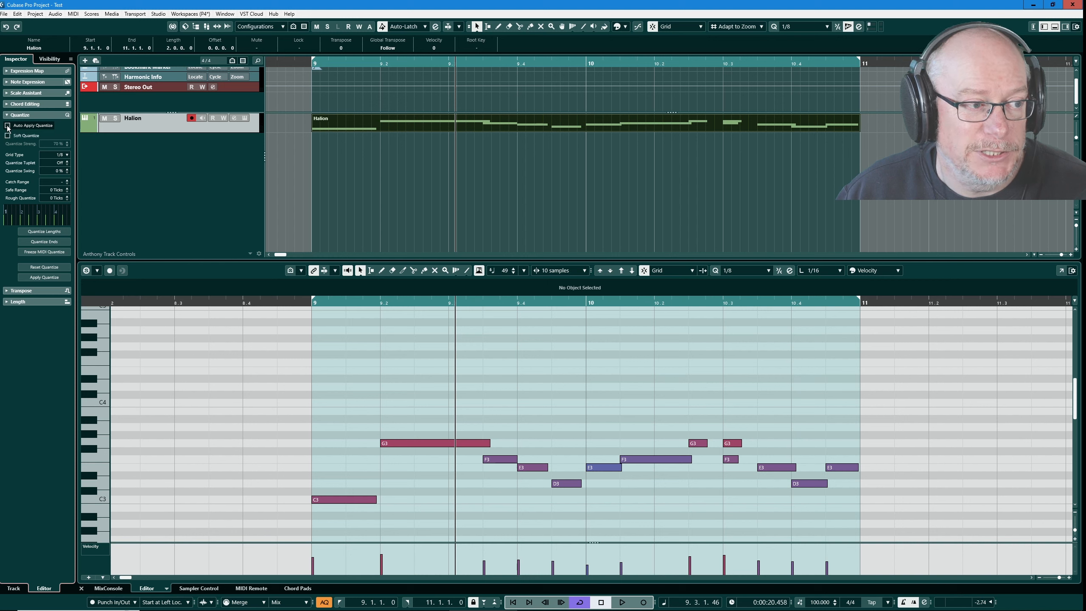
{"action": "left_click", "coordinate": [65, 156]}
{"action": "left_click", "coordinate": [58, 202]}
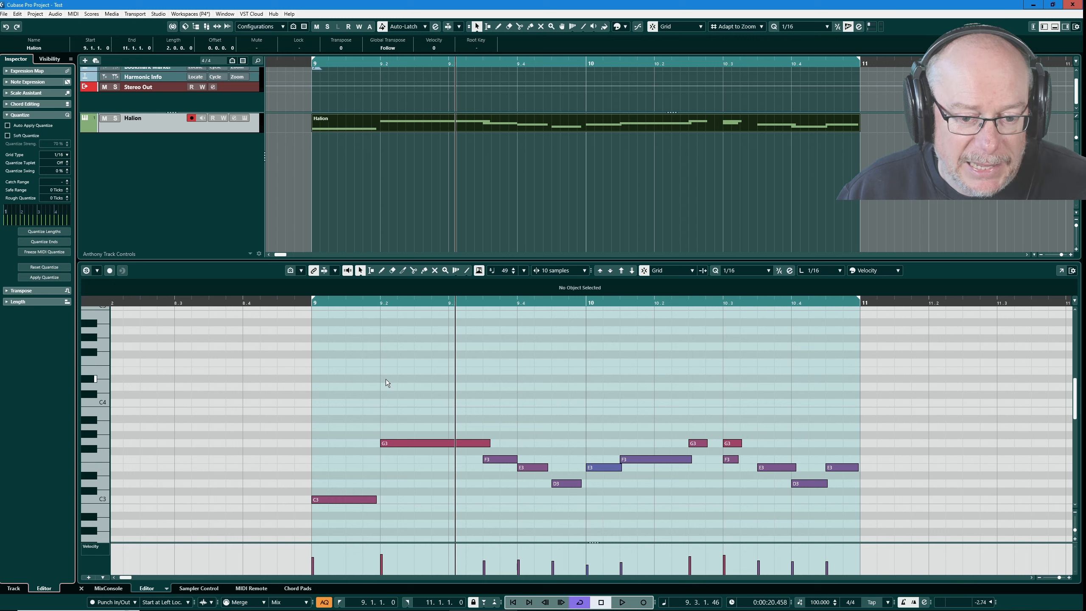
{"action": "key", "text": "ctrl+z"}
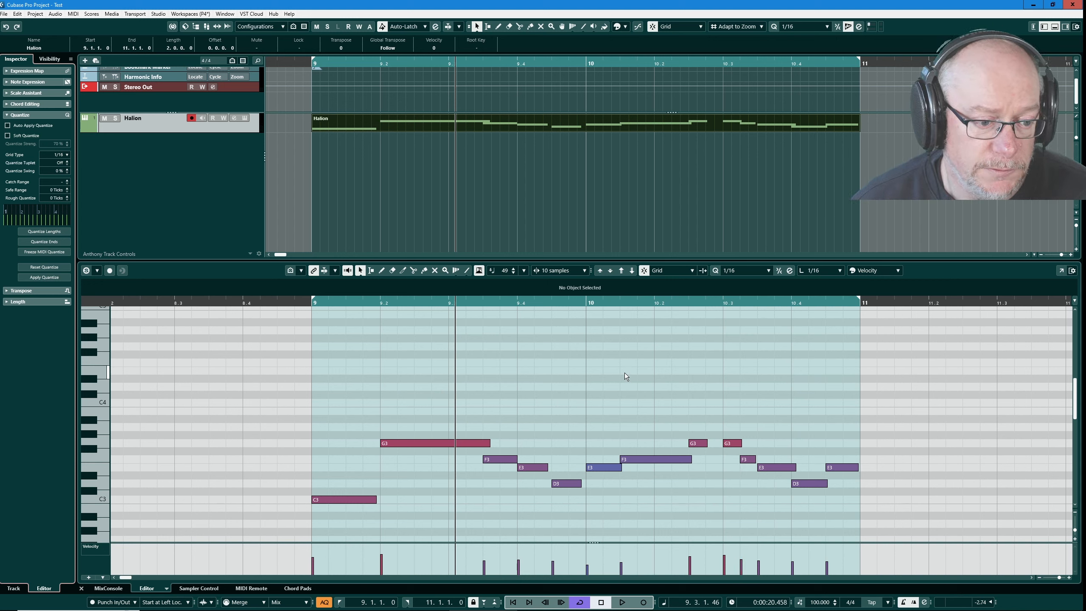
{"action": "key", "text": "ctrl+z"}
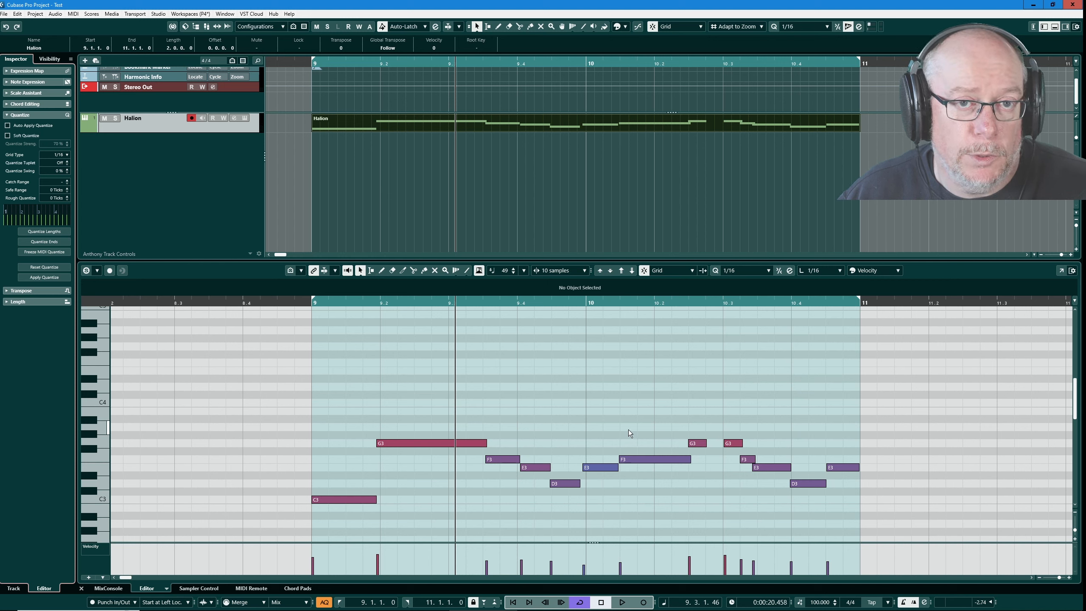
Soft-quantize the melody toward the 1/16 grid, turn Soft Quantize off and quantize the notes fully.
{"action": "left_click", "coordinate": [777, 271]}
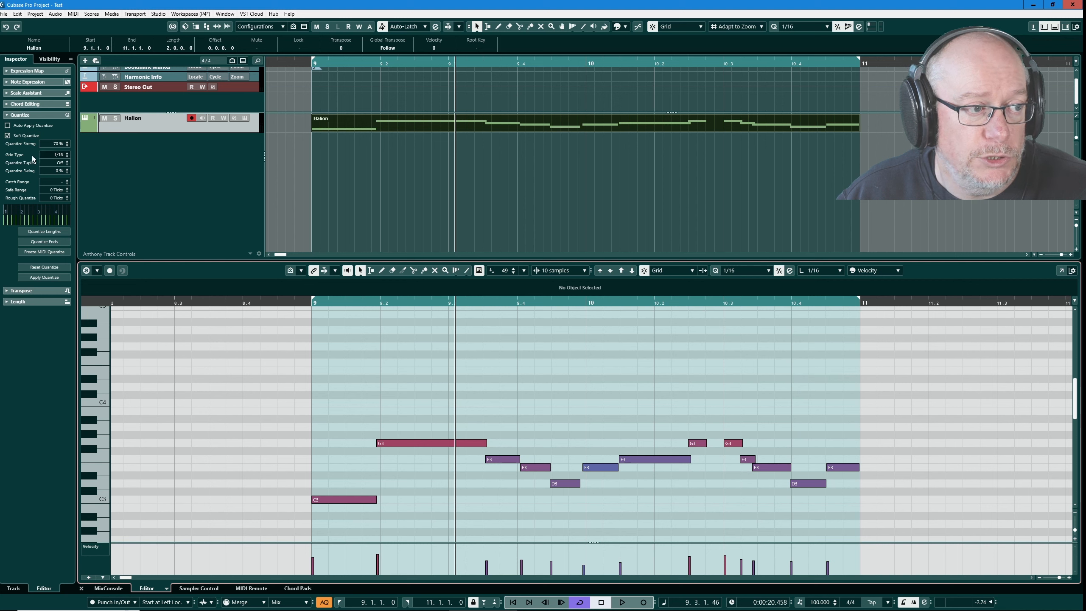
{"action": "left_click", "coordinate": [8, 136]}
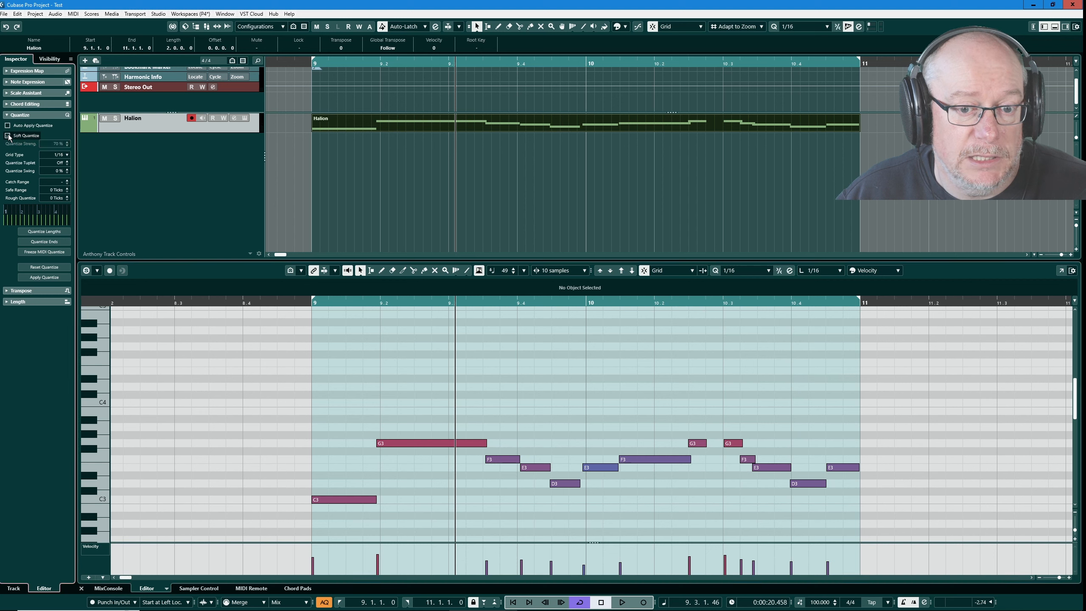
{"action": "left_click", "coordinate": [7, 136]}
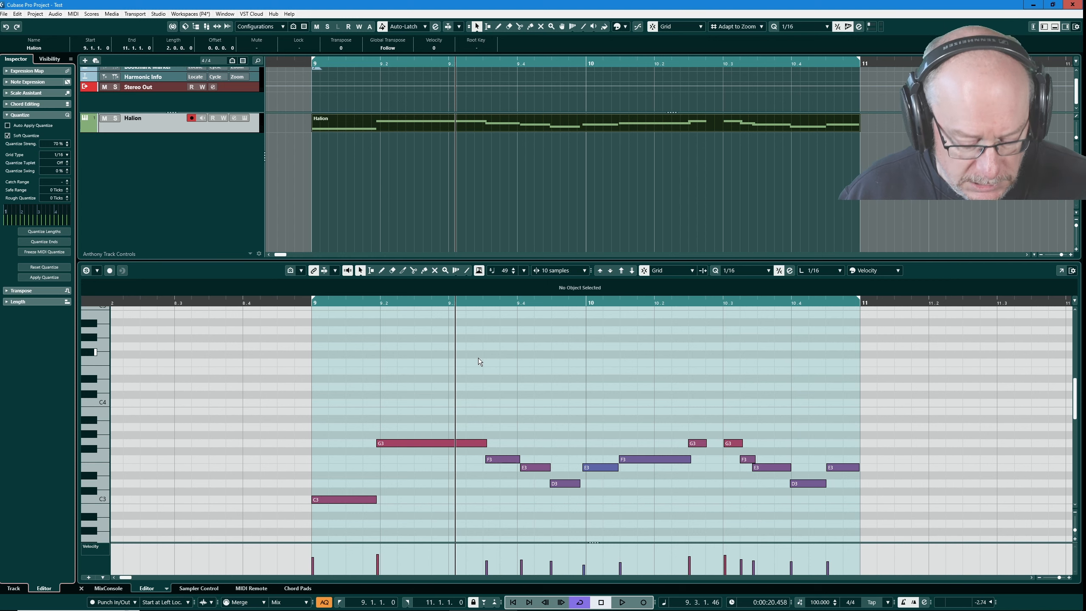
{"action": "key", "text": "q"}
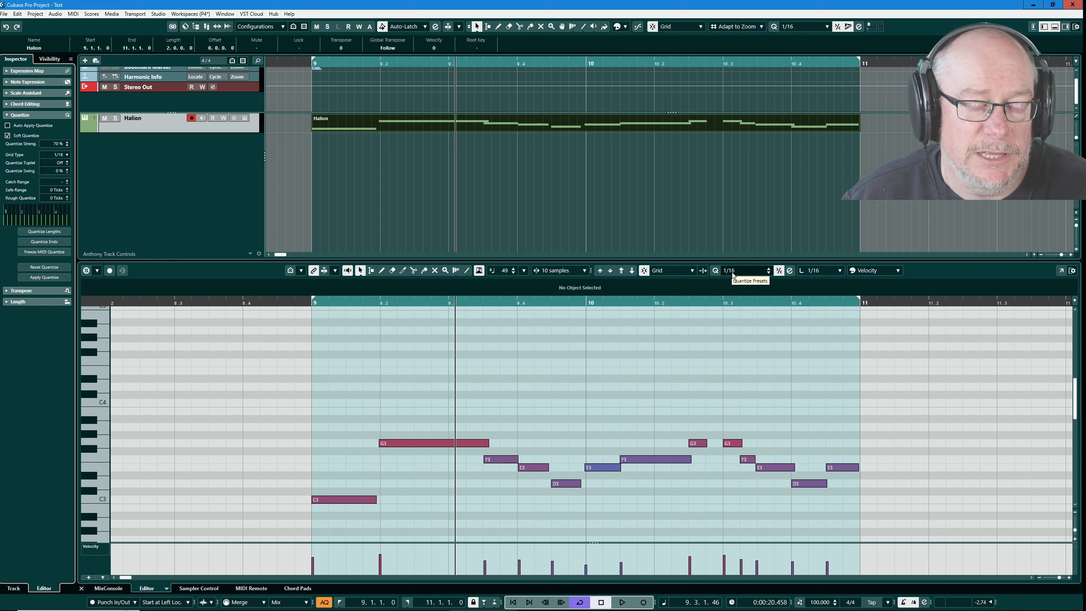
{"action": "left_click", "coordinate": [779, 270]}
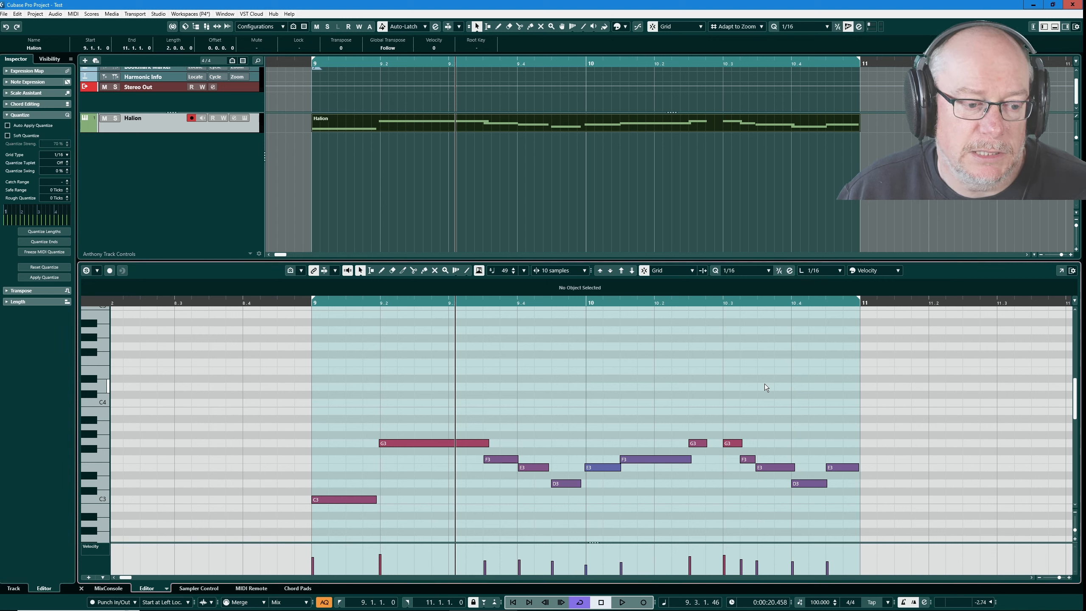
{"action": "key", "text": "q"}
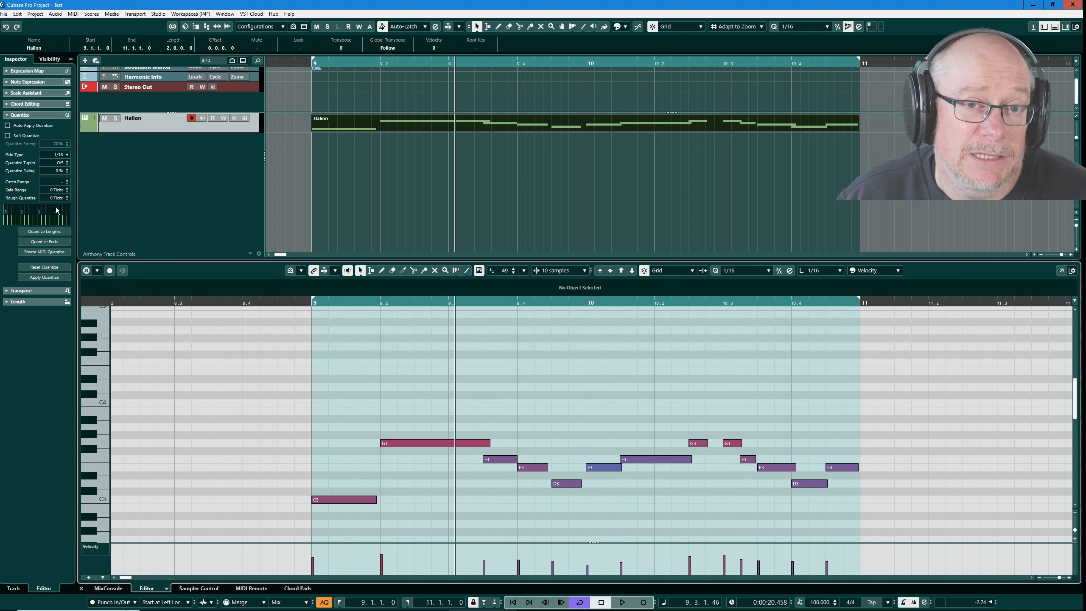
Check the MIDI display resolution in the MIDI preferences and leave the settings unchanged.
{"action": "left_click", "coordinate": [17, 13]}
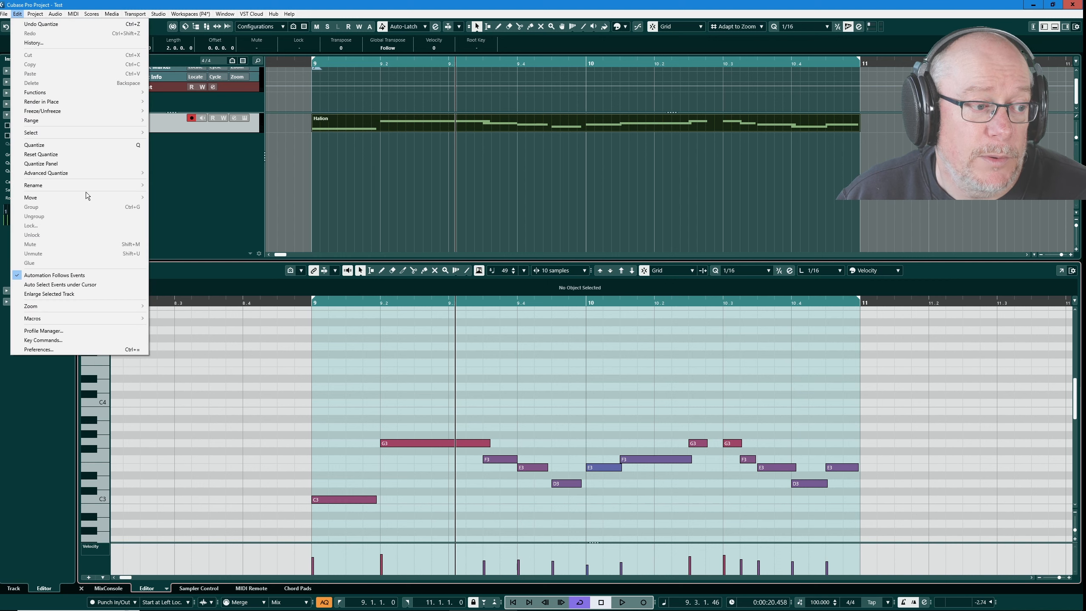
{"action": "left_click", "coordinate": [56, 349]}
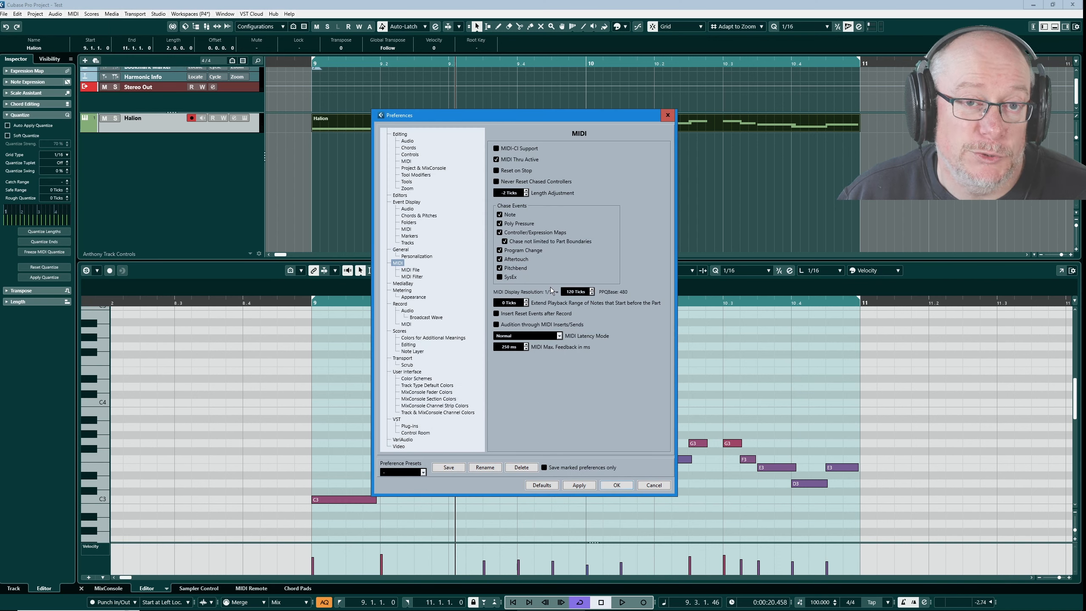
{"action": "left_click", "coordinate": [653, 485]}
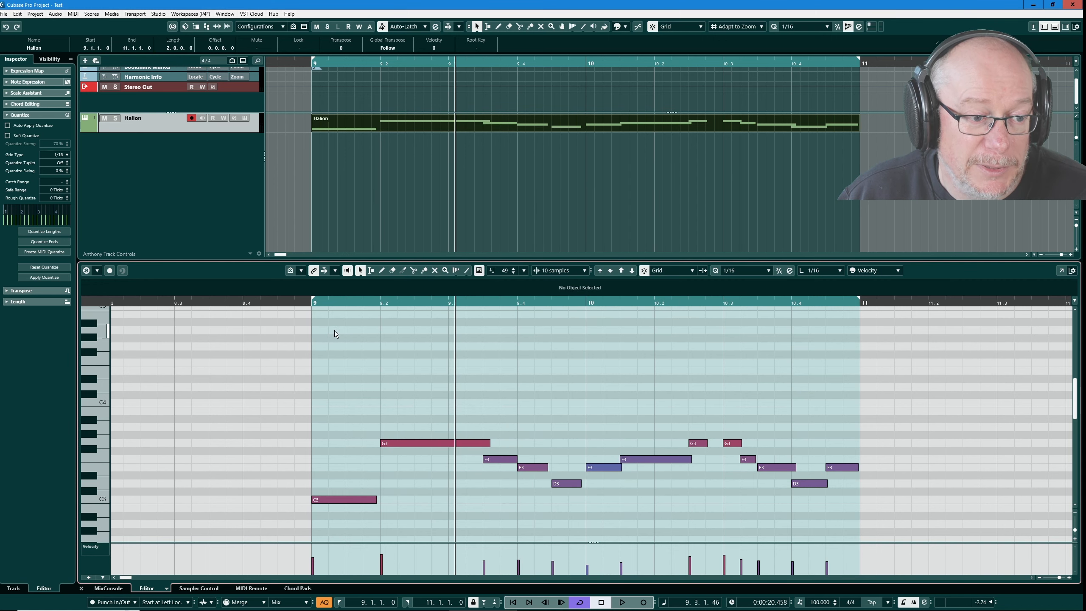
Set Rough Quantize to 6 ticks and quantize the melody repeatedly to randomize the note positions around the 1/16 grid.
{"action": "left_click", "coordinate": [67, 197]}
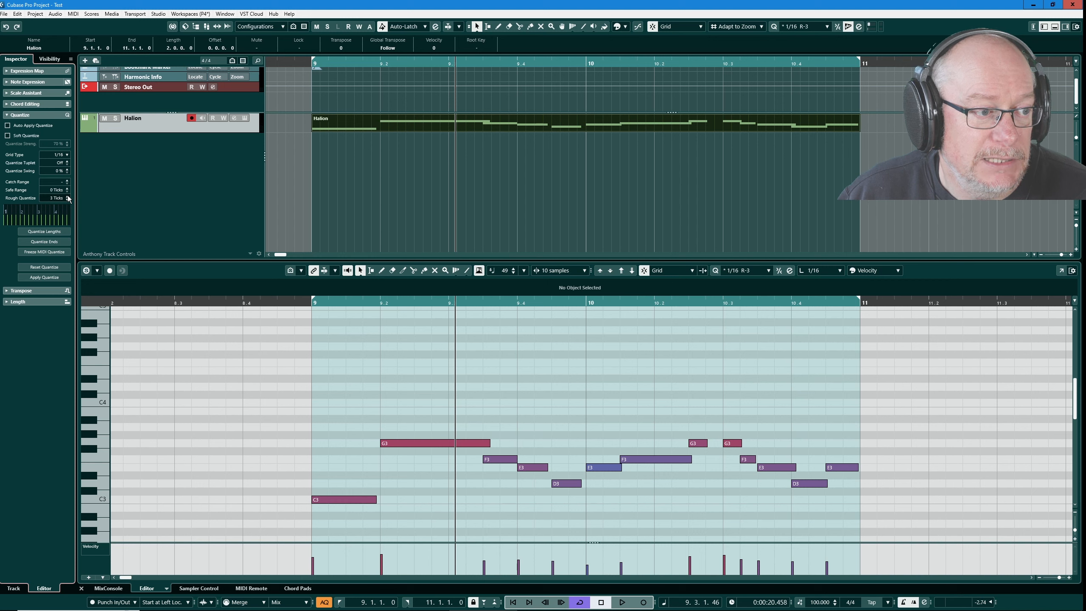
{"action": "left_click", "coordinate": [67, 197]}
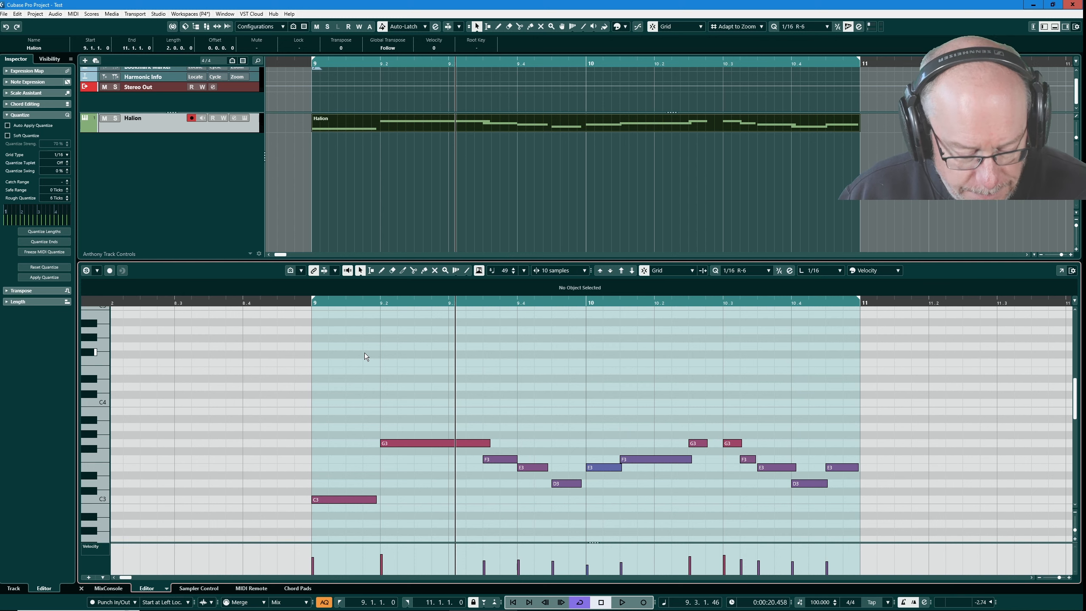
{"action": "key", "text": "q"}
{"action": "key", "text": "q"}
{"action": "key", "text": "q"}
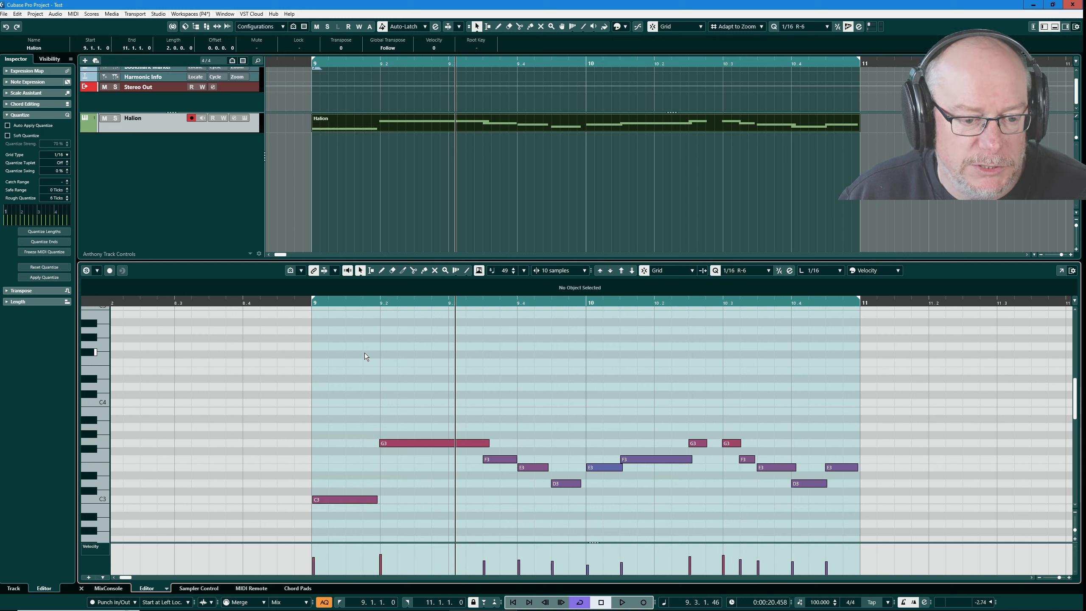
{"action": "key", "text": "q"}
{"action": "key", "text": "q"}
{"action": "key", "text": "q"}
{"action": "key", "text": "q"}
{"action": "key", "text": "q"}
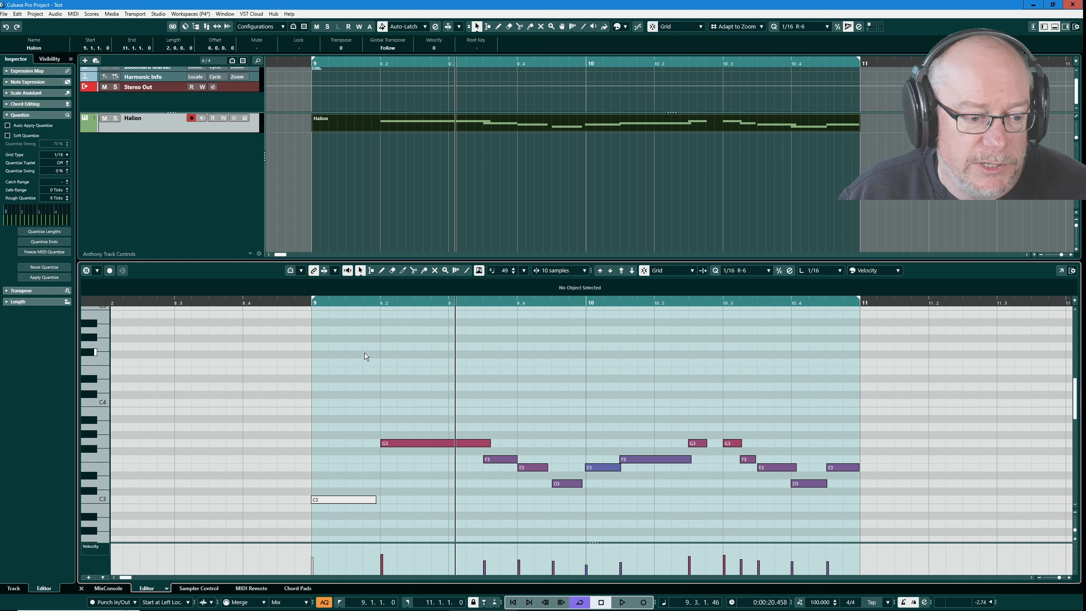
{"action": "key", "text": "q"}
{"action": "key", "text": "q"}
{"action": "key", "text": "q"}
{"action": "key", "text": "q"}
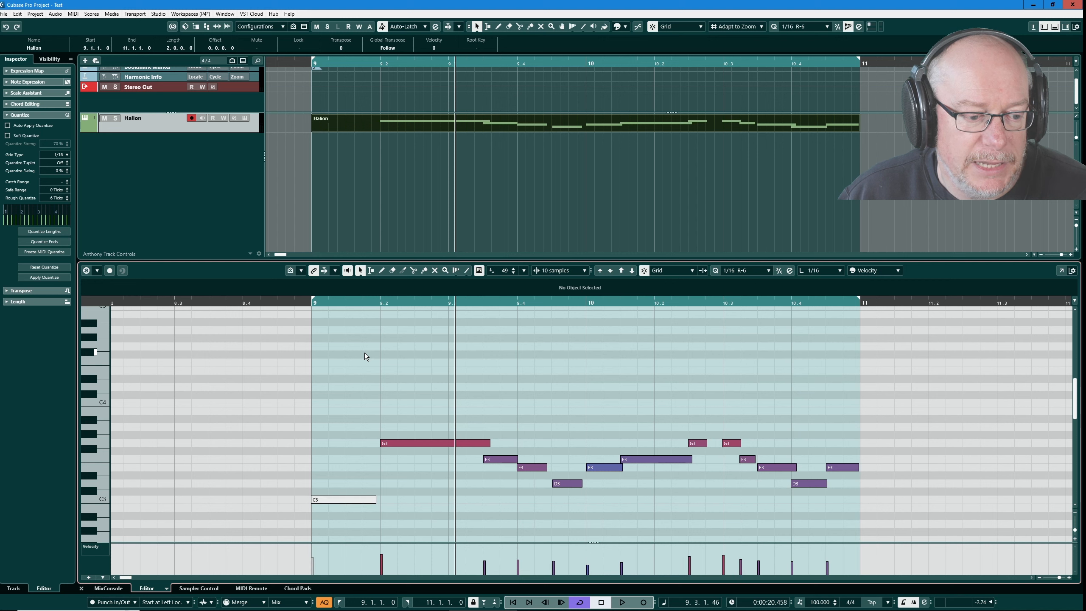
{"action": "key", "text": "q"}
{"action": "key", "text": "q"}
{"action": "key", "text": "q"}
{"action": "key", "text": "q"}
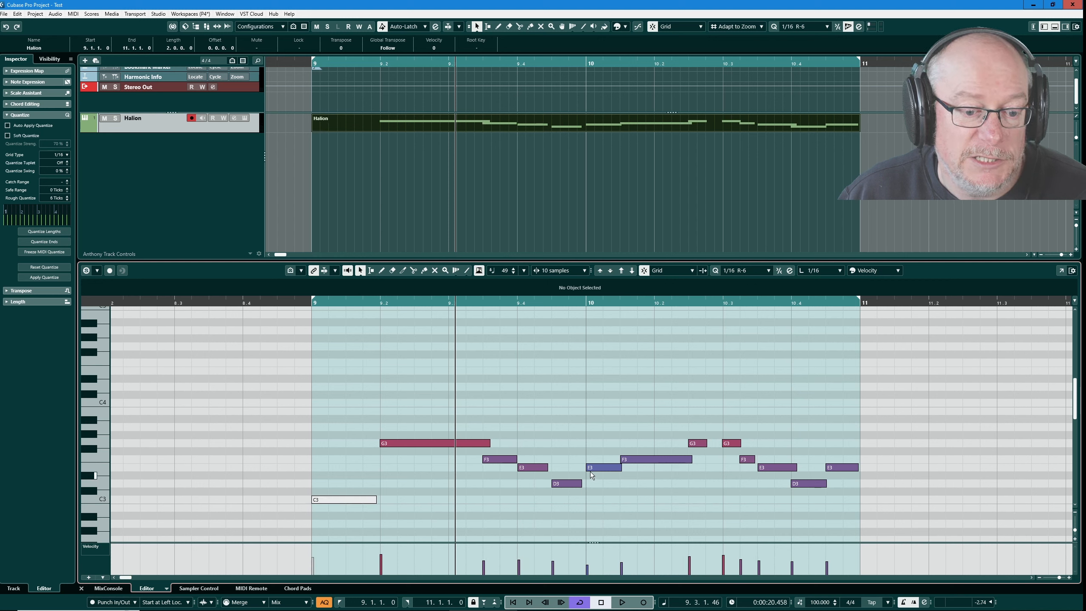
{"action": "key", "text": "q"}
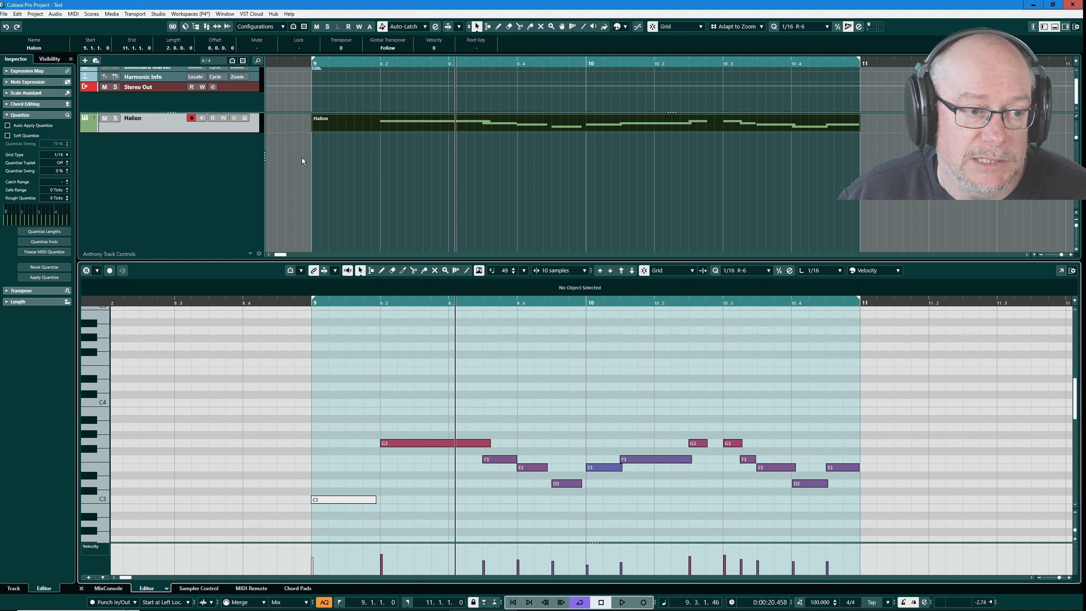
Check the start position of the first C3 note and re-quantize until it starts inside the part.
{"action": "left_click", "coordinate": [351, 501]}
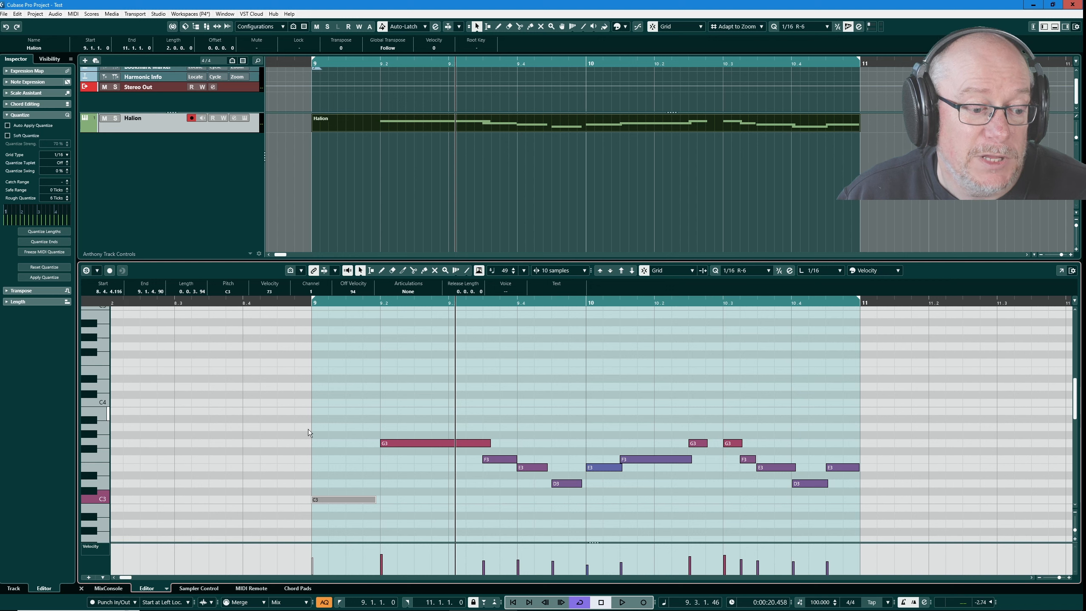
{"action": "left_click", "coordinate": [251, 363]}
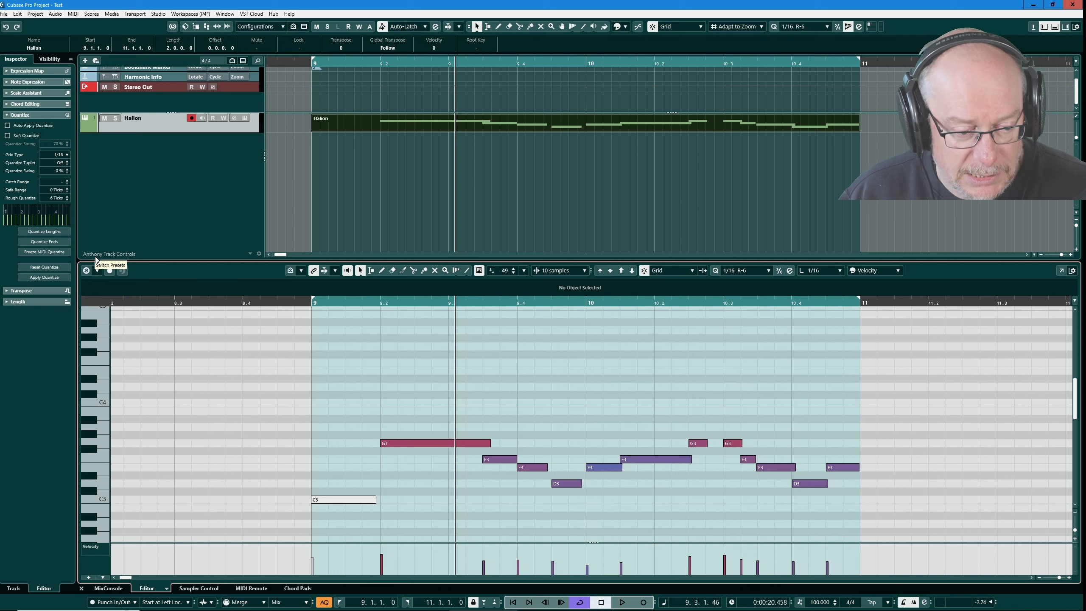
{"action": "key", "text": "q"}
{"action": "key", "text": "q"}
{"action": "key", "text": "q"}
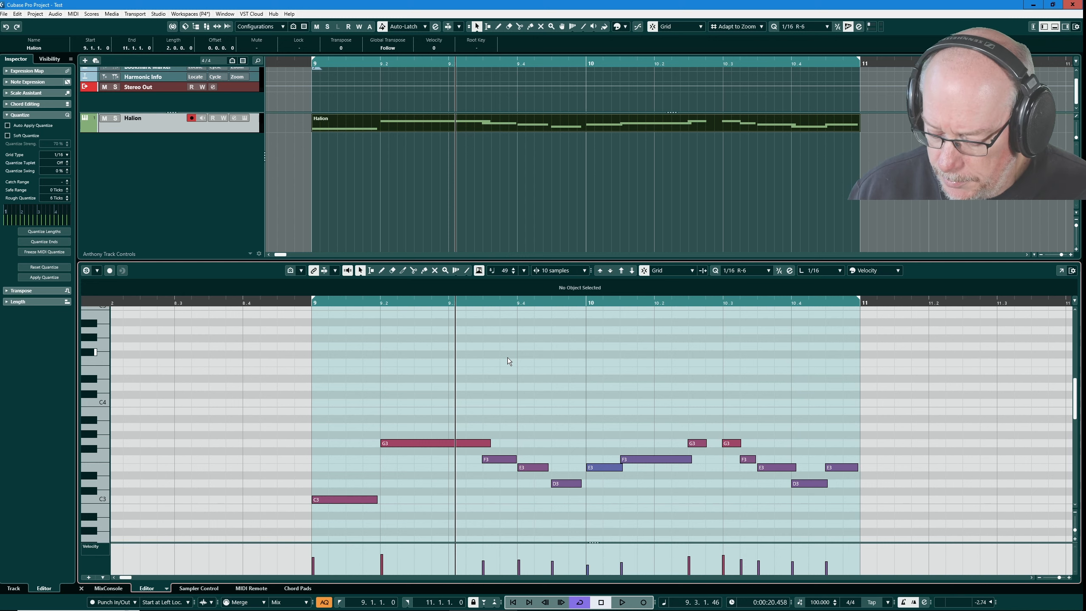
Audition the roughly quantized melody and stop playback.
{"action": "key", "text": "space"}
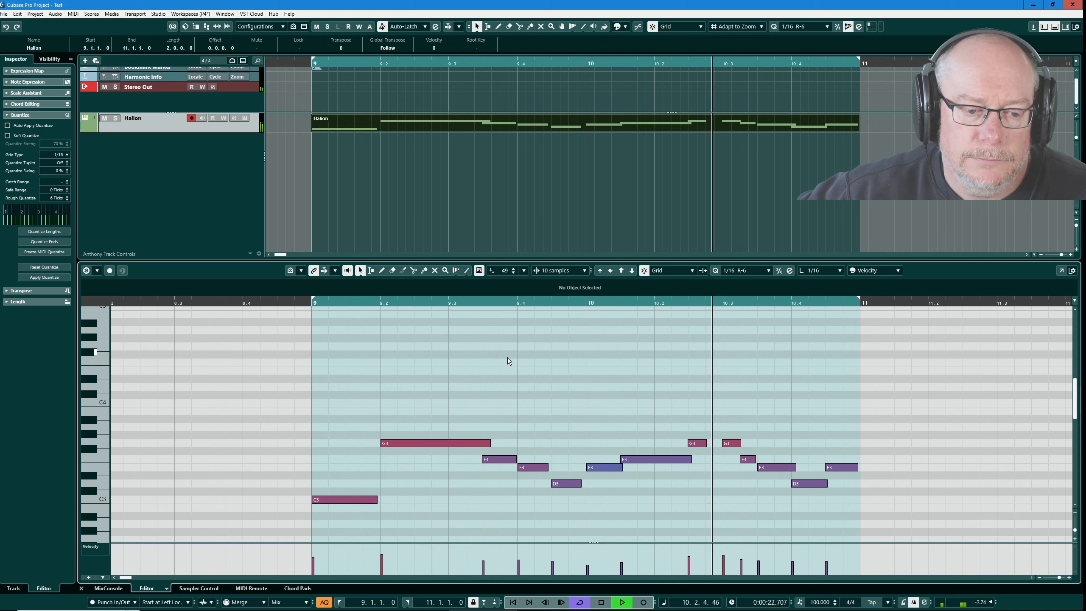
{"action": "key", "text": "space"}
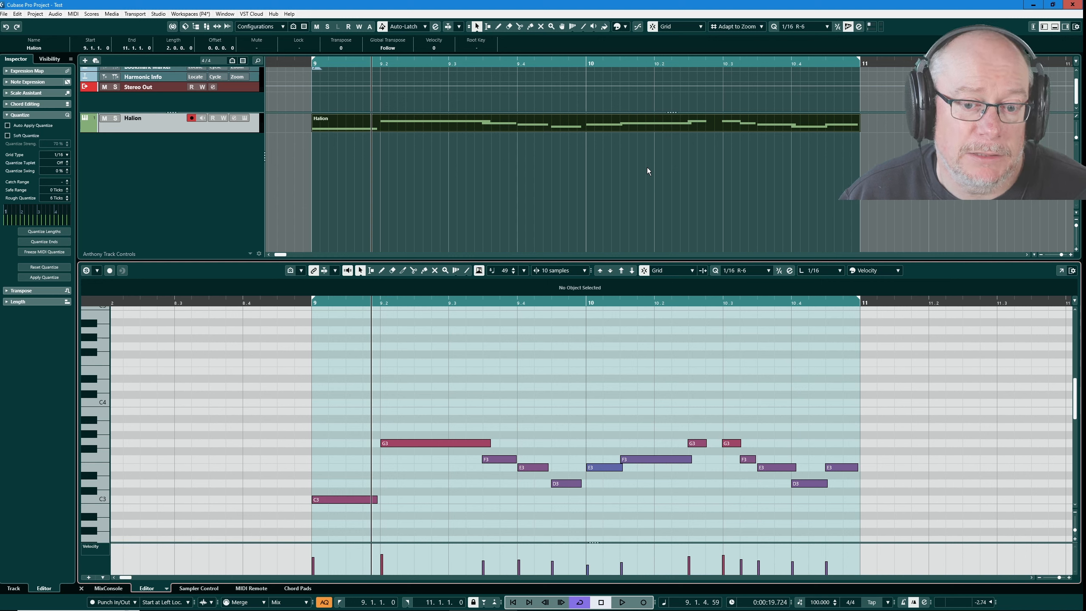
Open the Quantize Panel and examine its preset list and the options for saving, removing, renaming and restoring presets.
{"action": "left_click", "coordinate": [789, 271]}
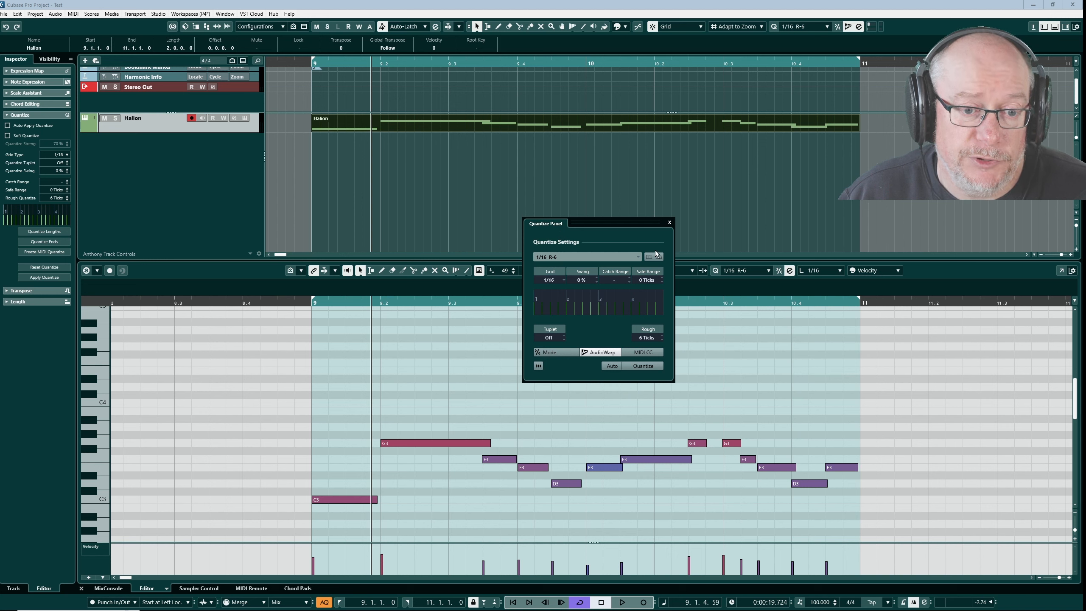
{"action": "left_click", "coordinate": [637, 257]}
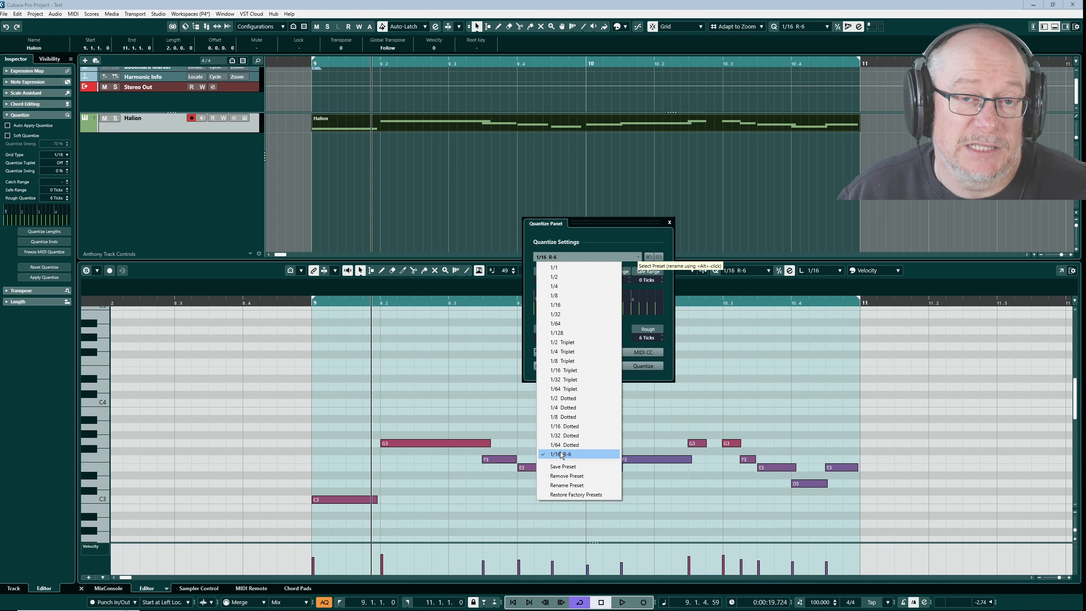
{"action": "left_click", "coordinate": [605, 238]}
{"action": "left_click", "coordinate": [670, 222]}
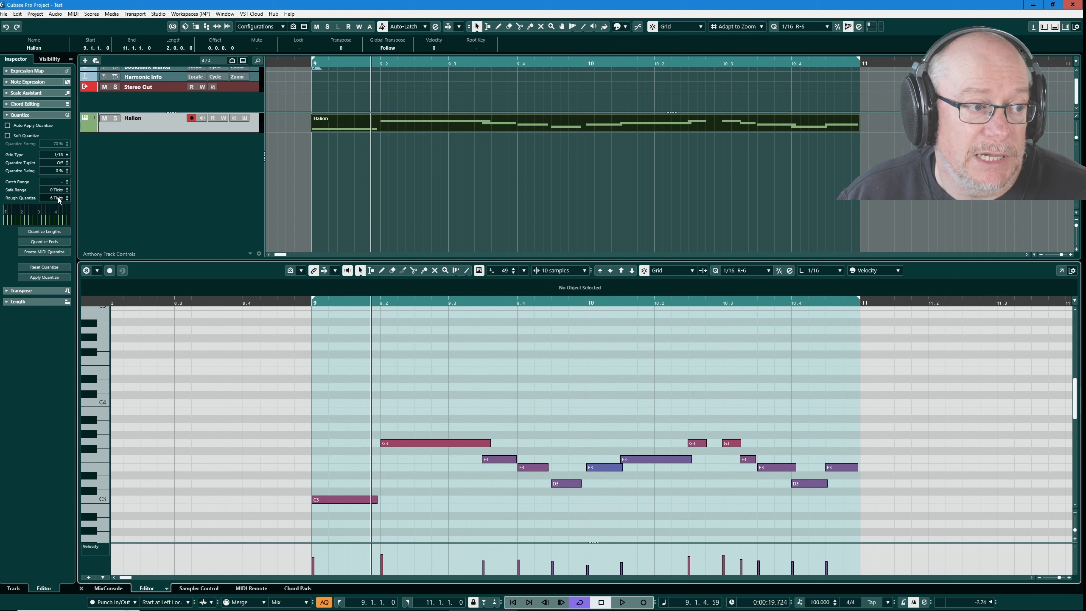
{"action": "left_click", "coordinate": [790, 271]}
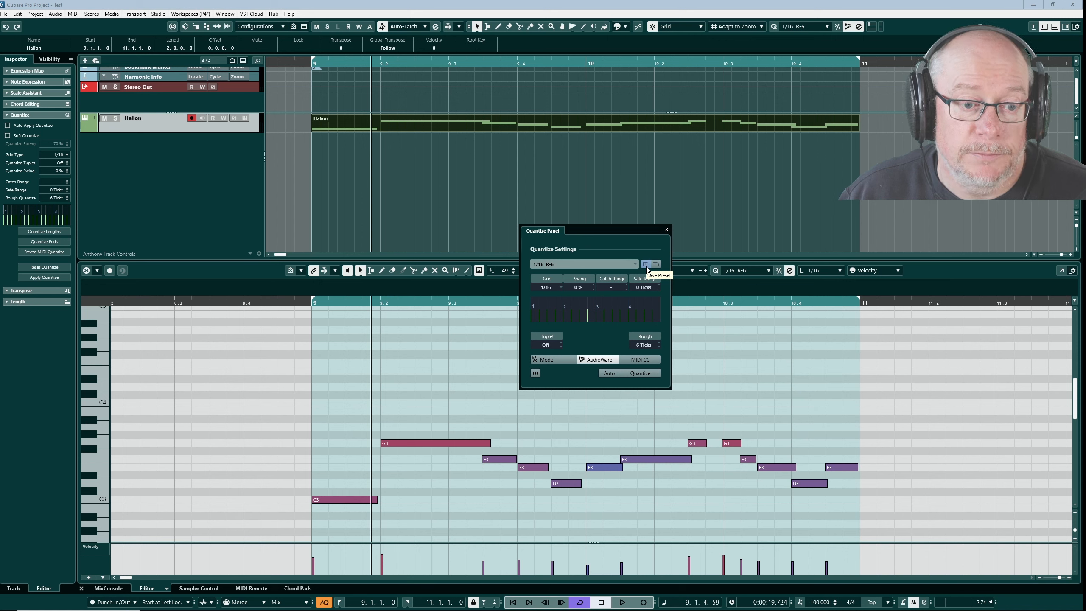
{"action": "left_click", "coordinate": [635, 264]}
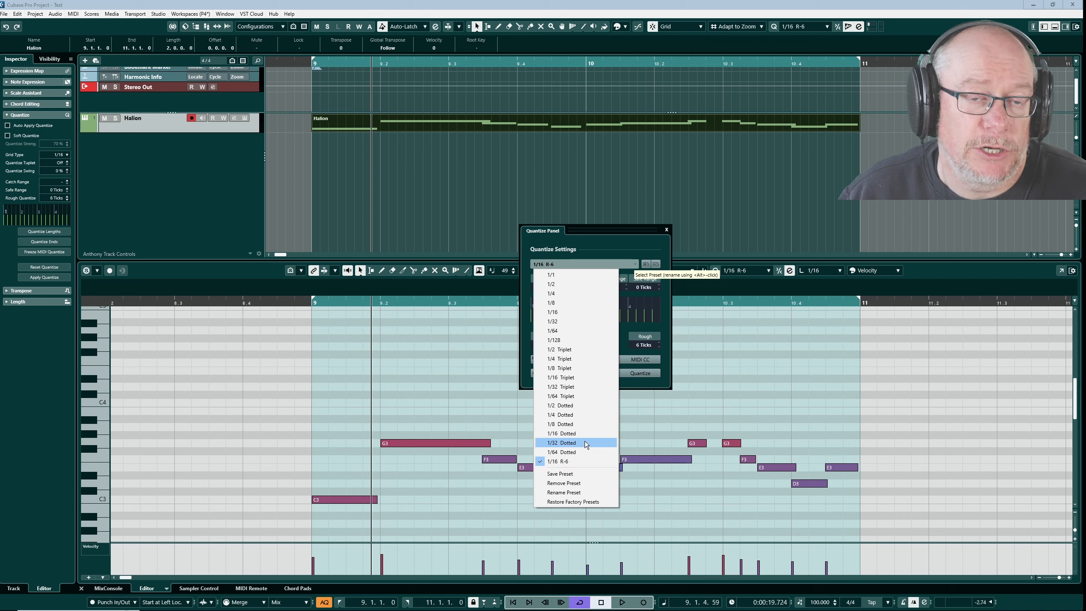
{"action": "left_click", "coordinate": [614, 240]}
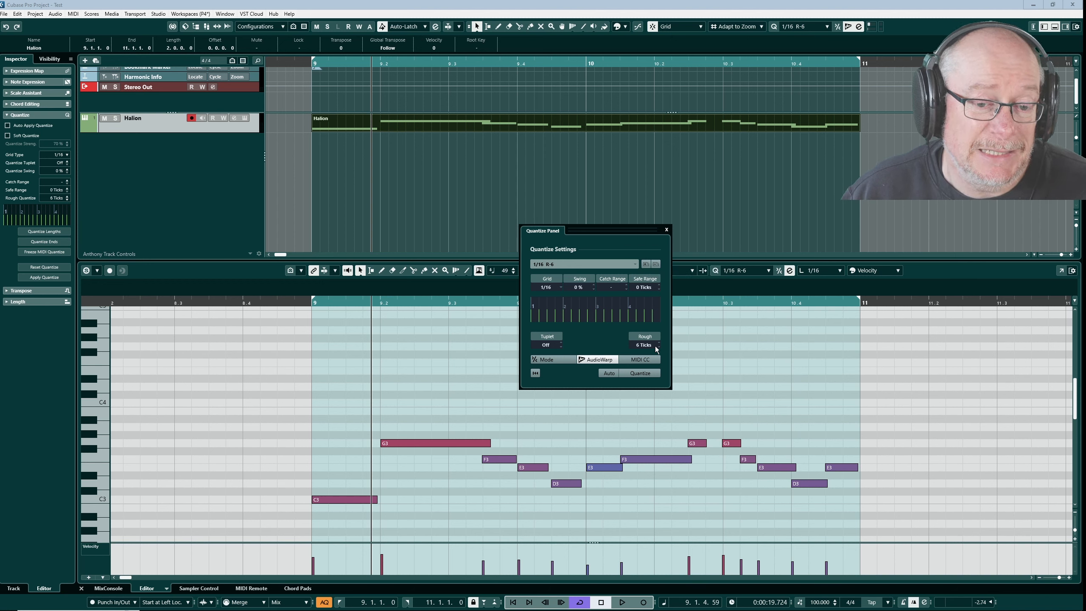
Load the 1/16 preset in the Quantize Panel, close the panel and turn off Auto Quantize.
{"action": "left_click", "coordinate": [615, 265]}
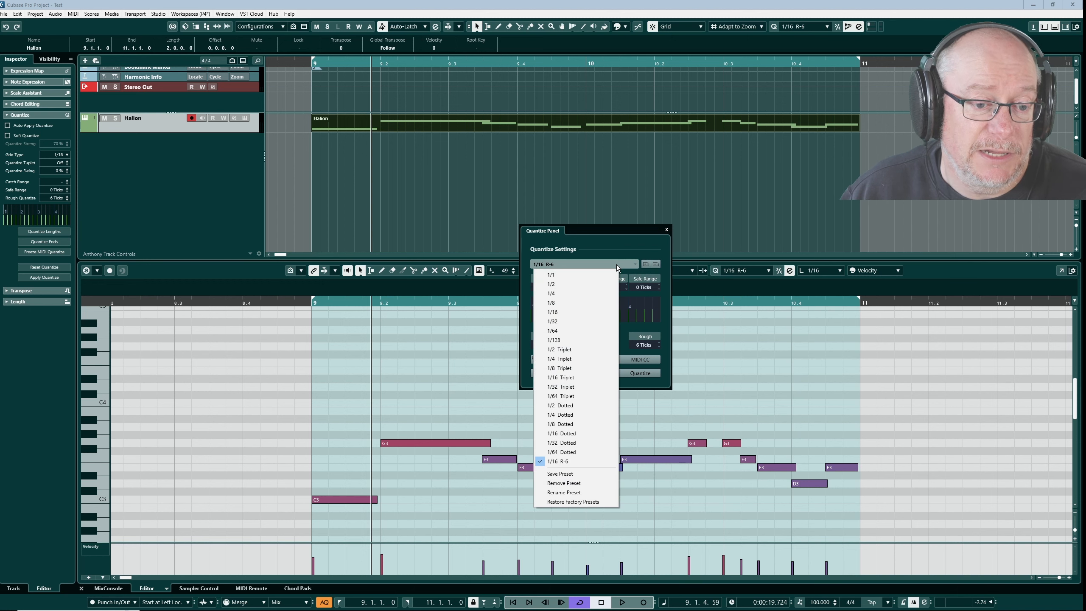
{"action": "left_click", "coordinate": [559, 312]}
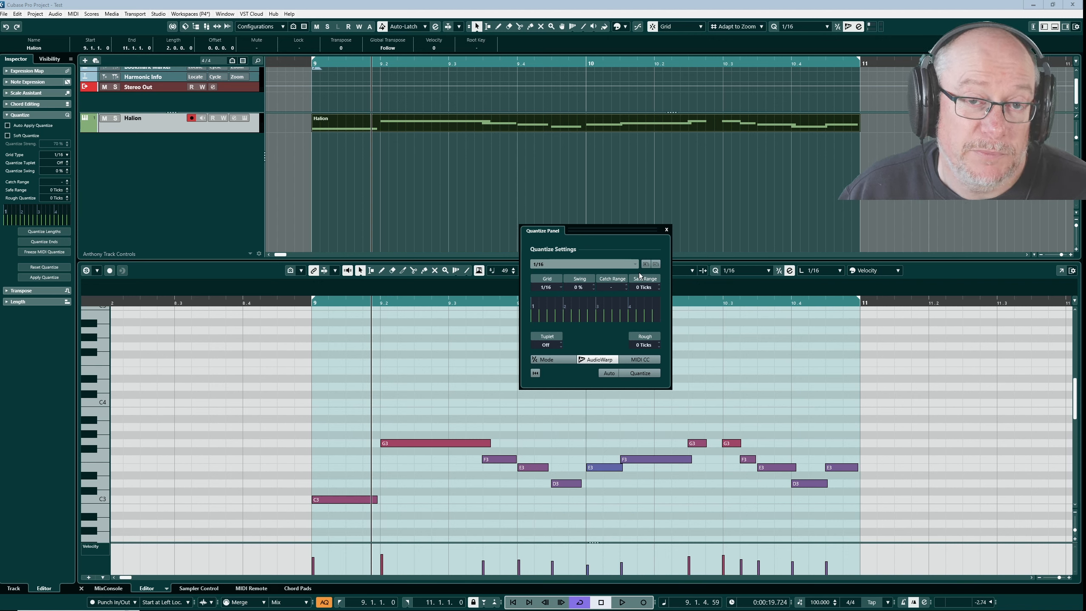
{"action": "left_click", "coordinate": [665, 230]}
{"action": "left_click", "coordinate": [325, 604]}
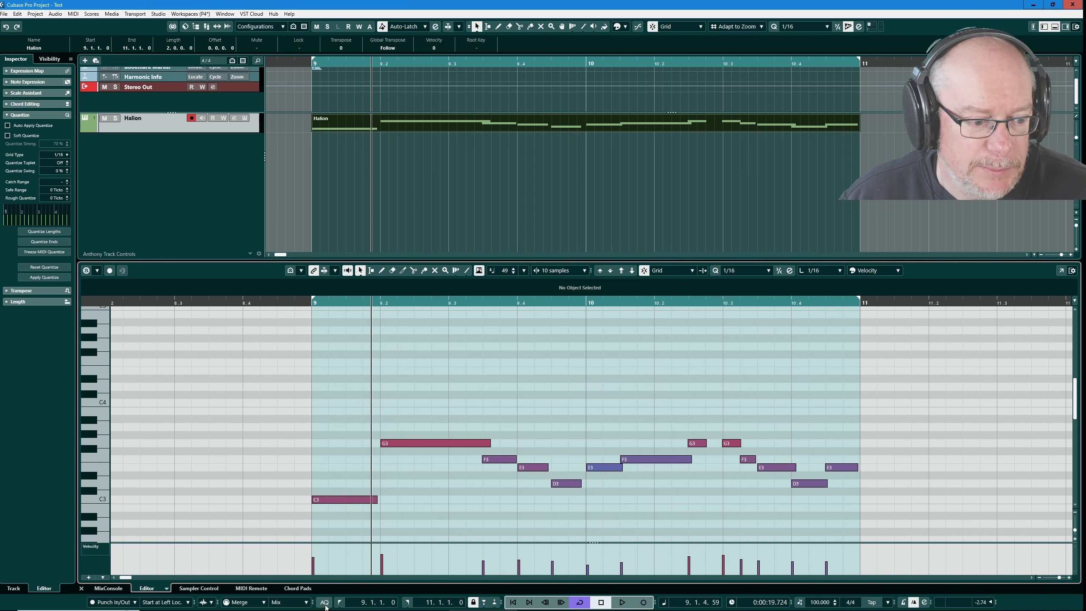
Switch the quantize preset between 1/16 Triplet and 1/16 to compare their grids, finishing on 1/16 Triplet.
{"action": "left_click", "coordinate": [743, 274]}
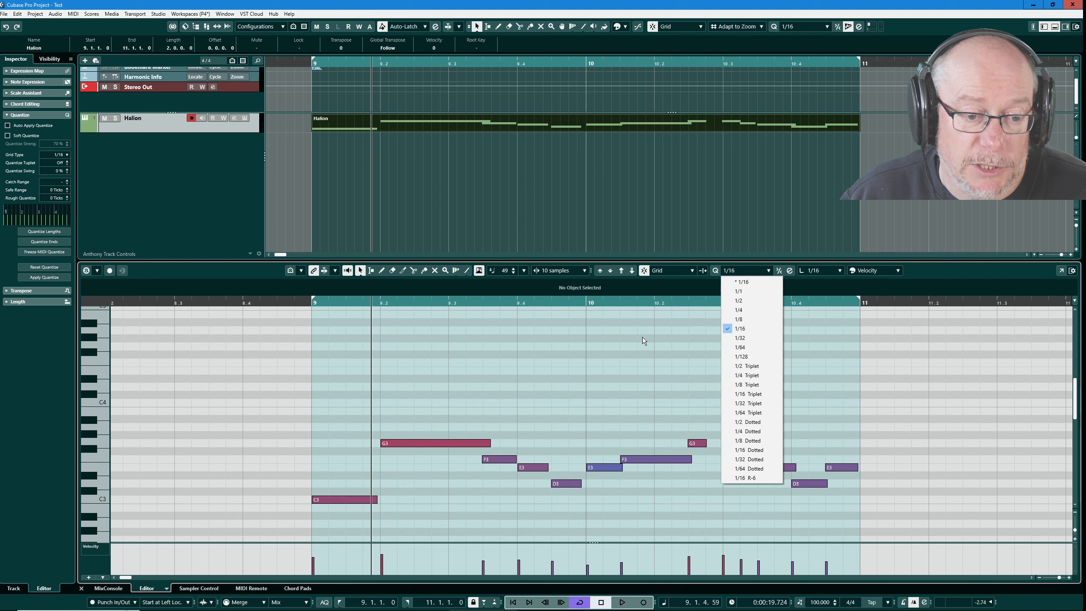
{"action": "left_click", "coordinate": [759, 396]}
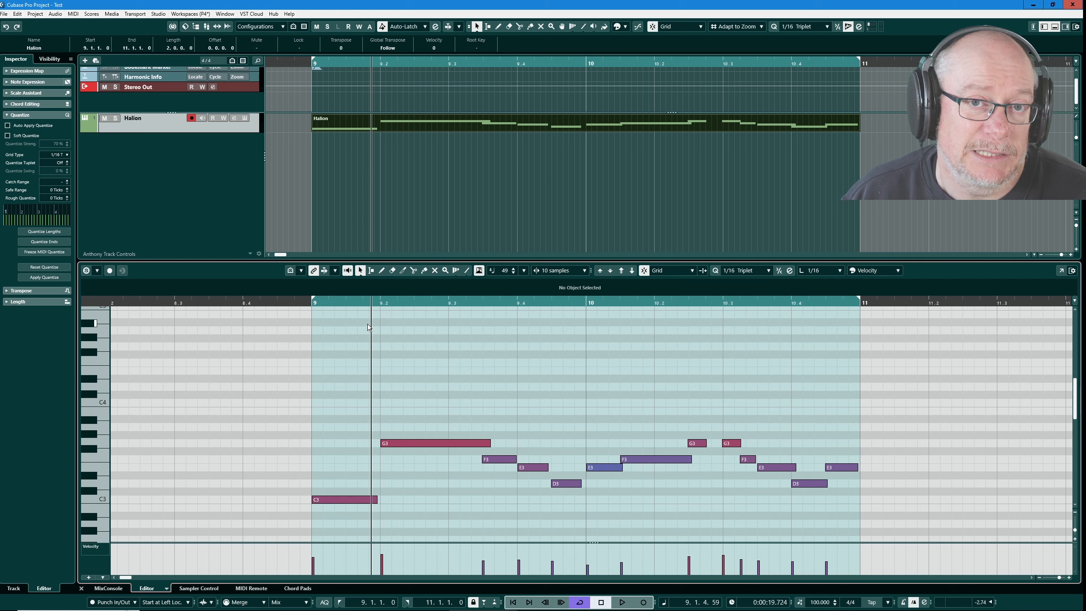
{"action": "left_click", "coordinate": [744, 271]}
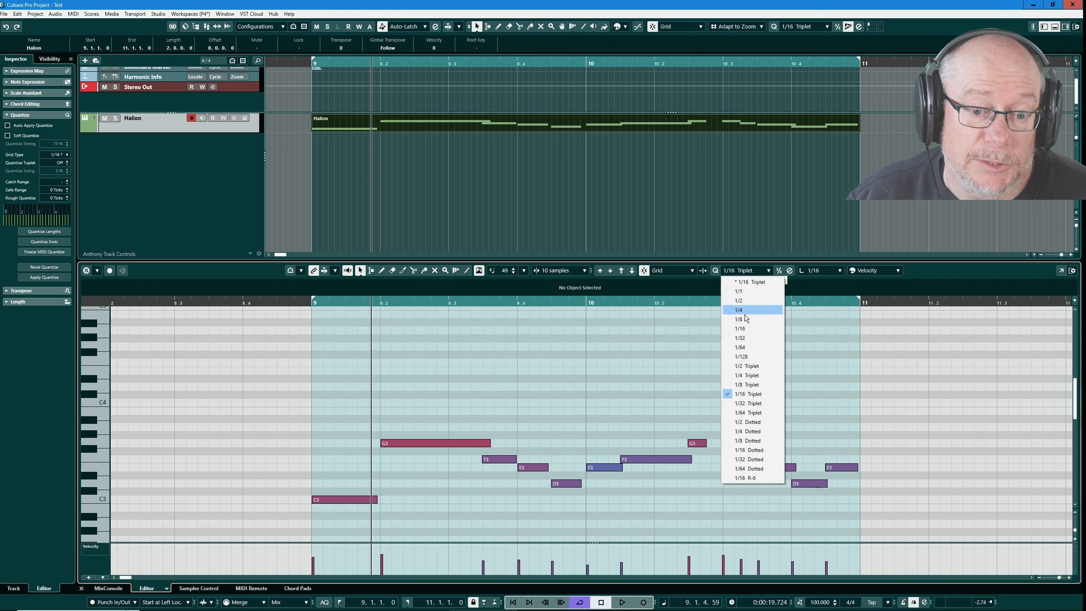
{"action": "left_click", "coordinate": [744, 329]}
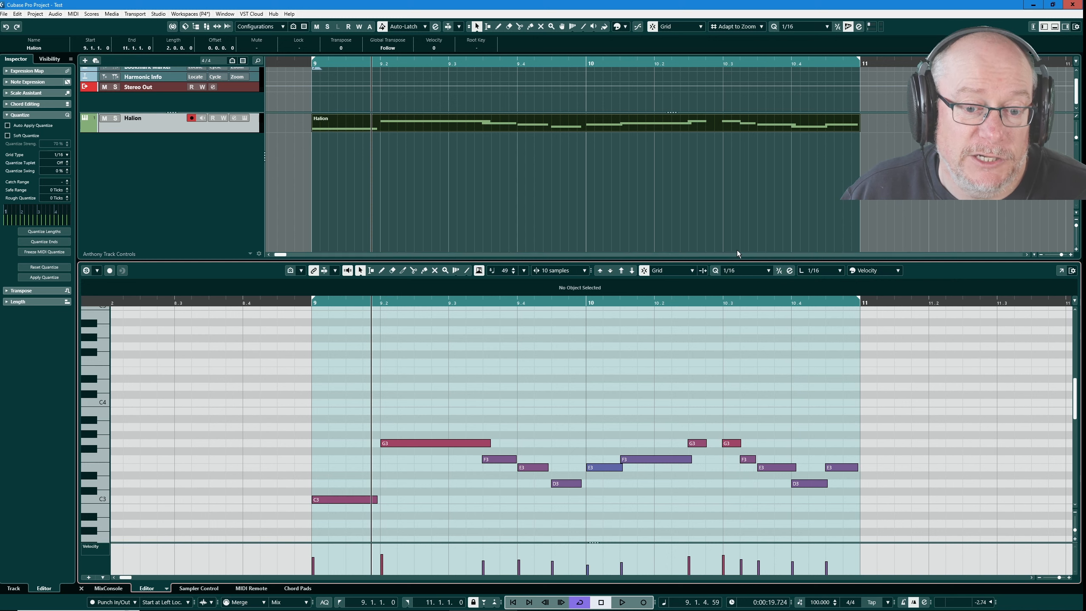
{"action": "left_click", "coordinate": [754, 269]}
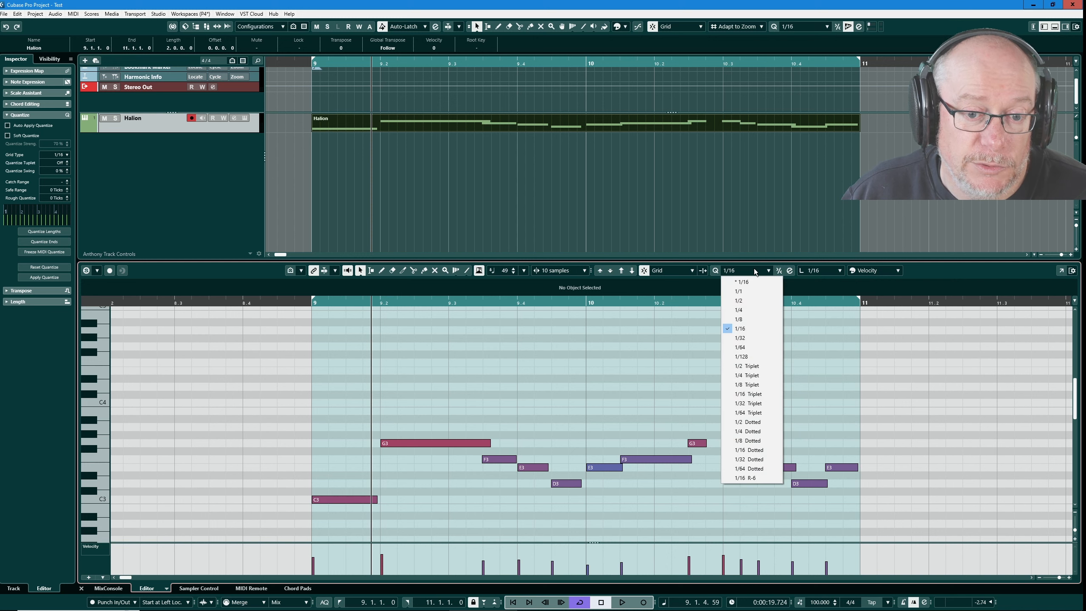
{"action": "left_click", "coordinate": [748, 394]}
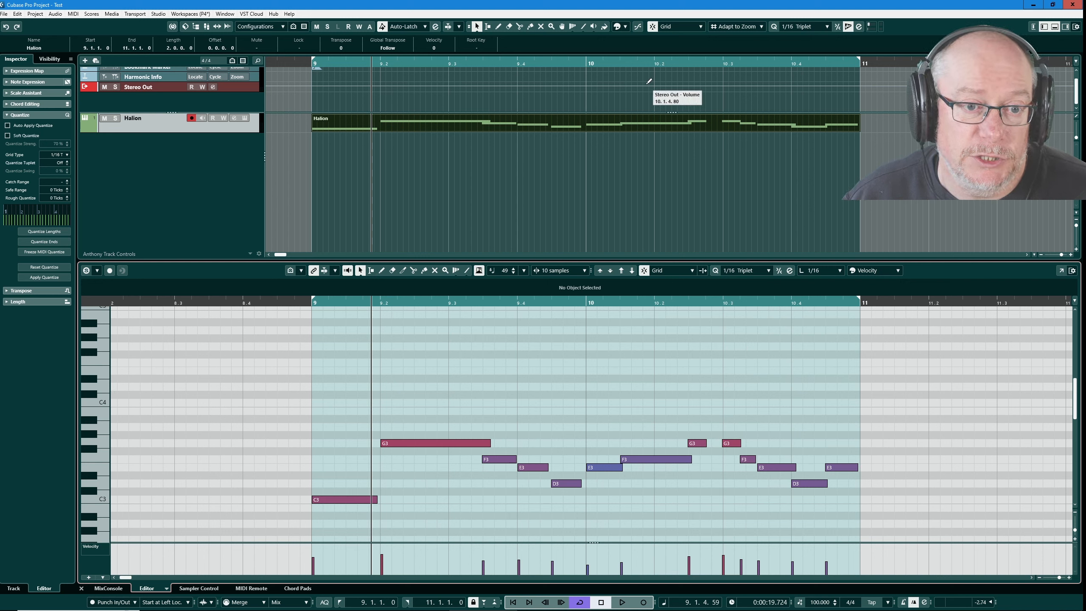
Move the Halion part out of the cycle range to just after bar 11 and deselect it.
{"action": "left_click", "coordinate": [443, 148]}
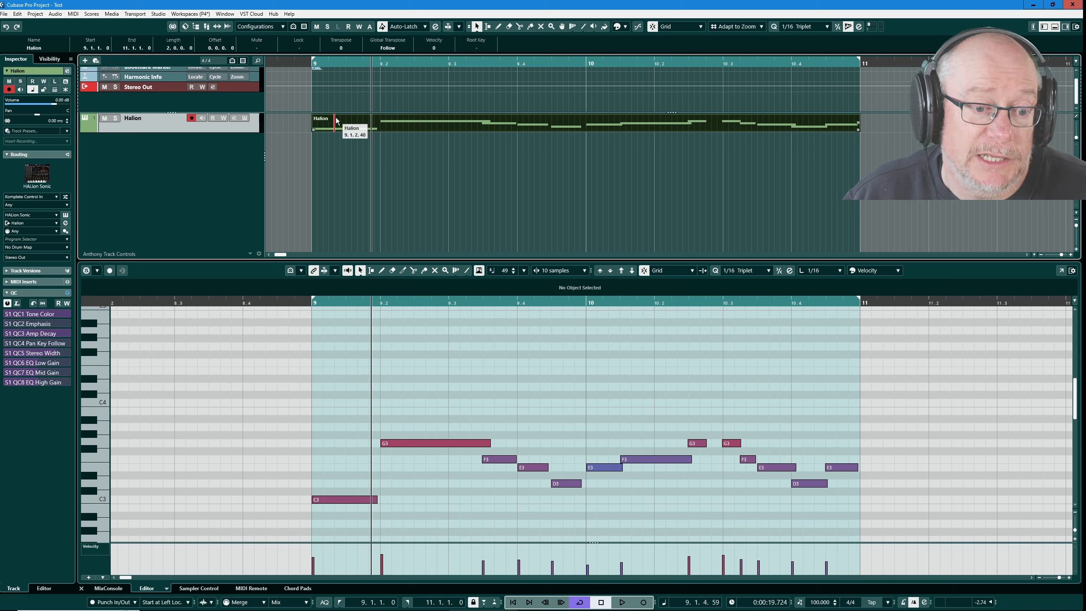
{"action": "left_click_drag", "start_coordinate": [336, 124], "coordinate": [893, 127]}
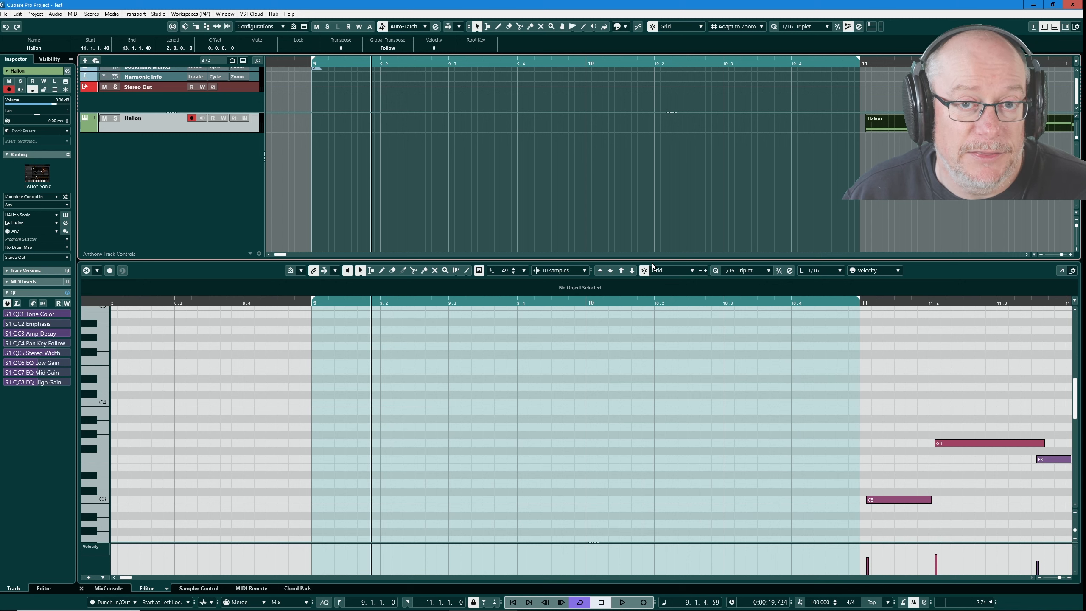
{"action": "key", "text": "ctrl+e"}
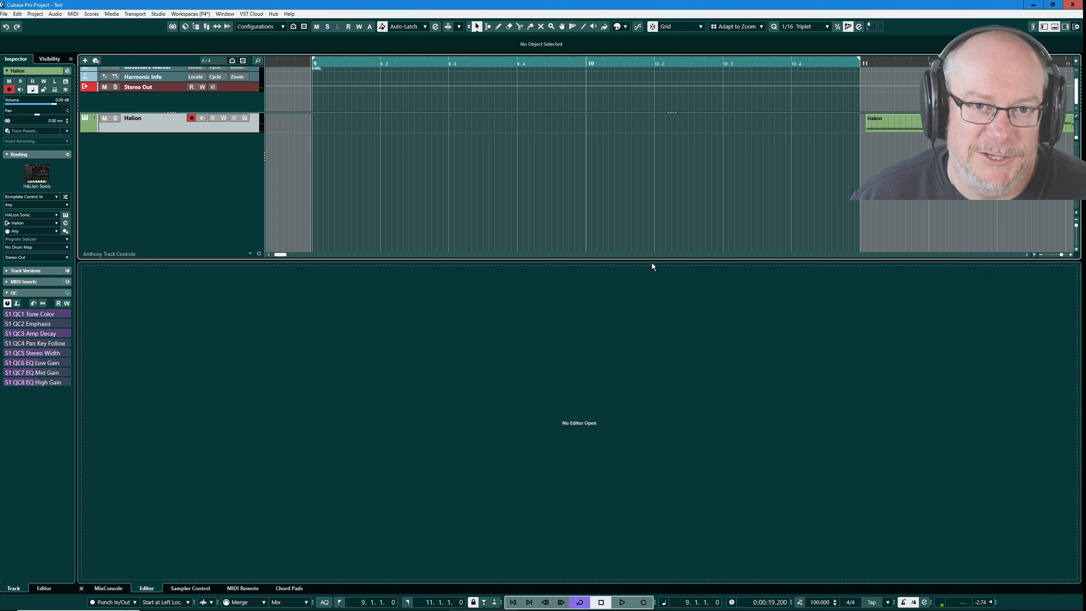
Record a descending chromatic run from B3 to C3 on the Halion track, starting at bar 9.
{"action": "key", "text": "KP_Multiply"}
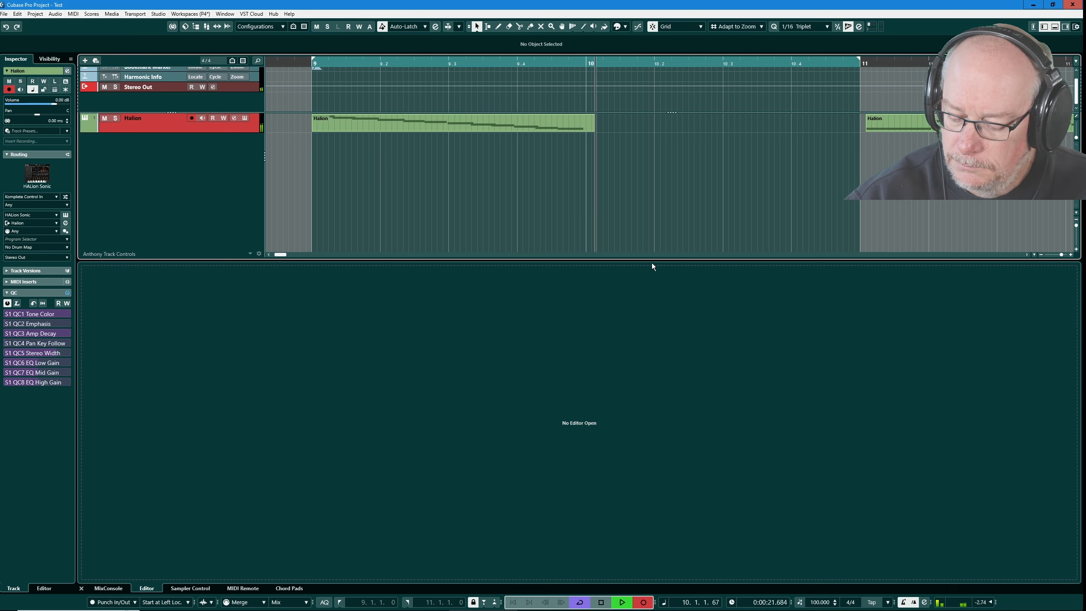
{"action": "key", "text": "space"}
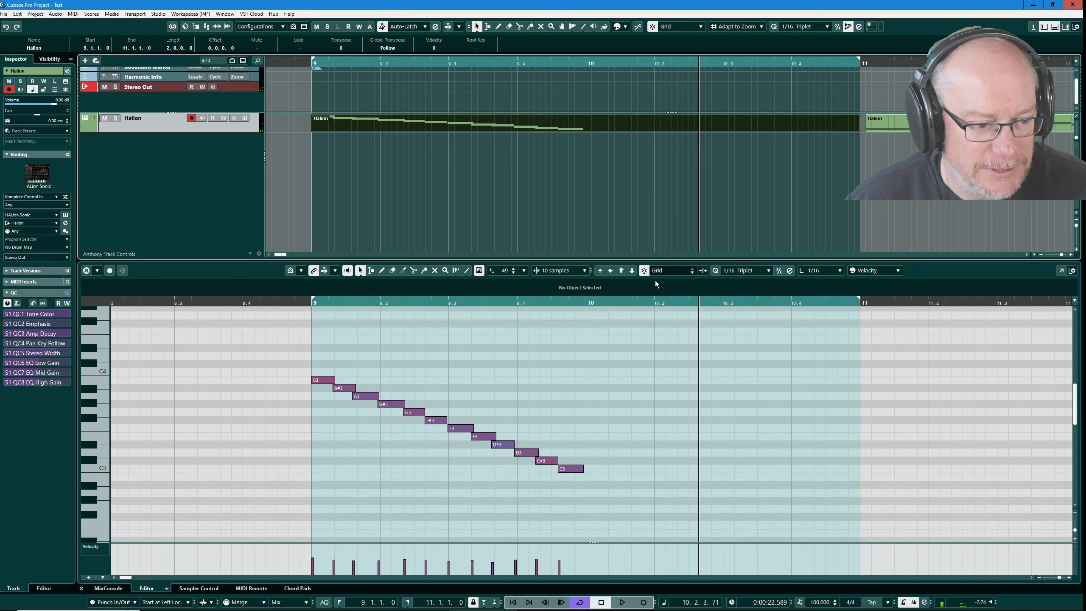
{"action": "scroll", "coordinate": [519, 497], "scroll_direction": "up", "scroll_amount": 3}
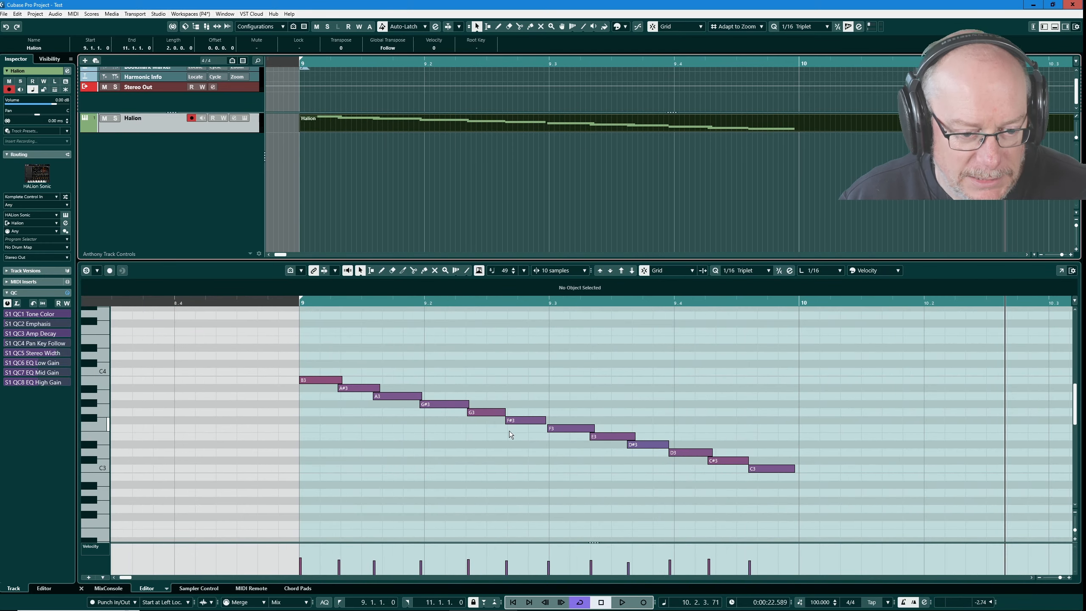
Quantize the recorded run to the 1/16 Triplet grid and audition it from the left locator.
{"action": "left_click", "coordinate": [512, 449]}
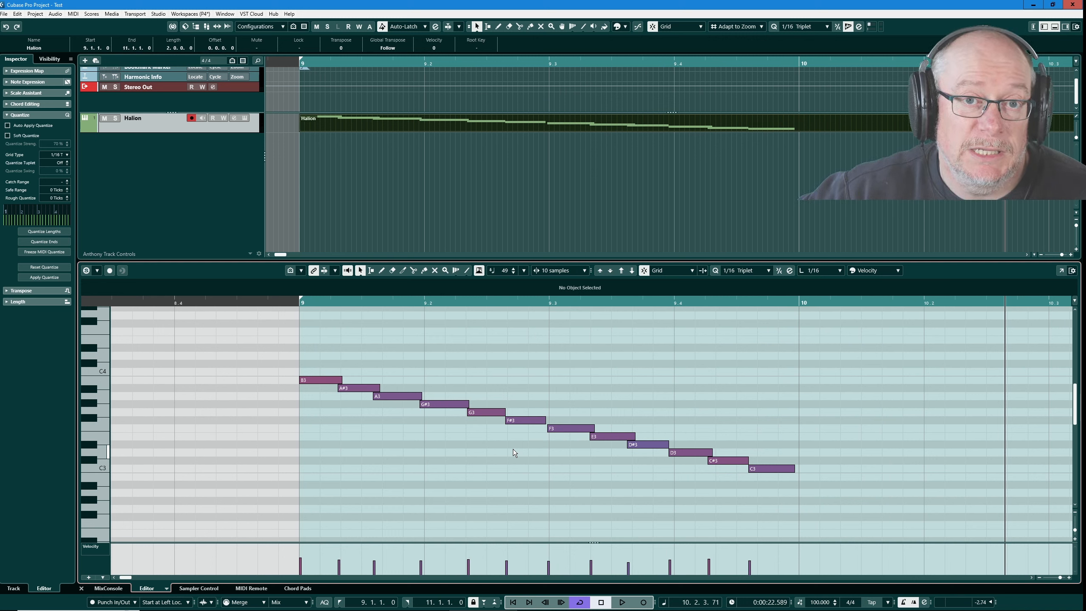
{"action": "key", "text": "q"}
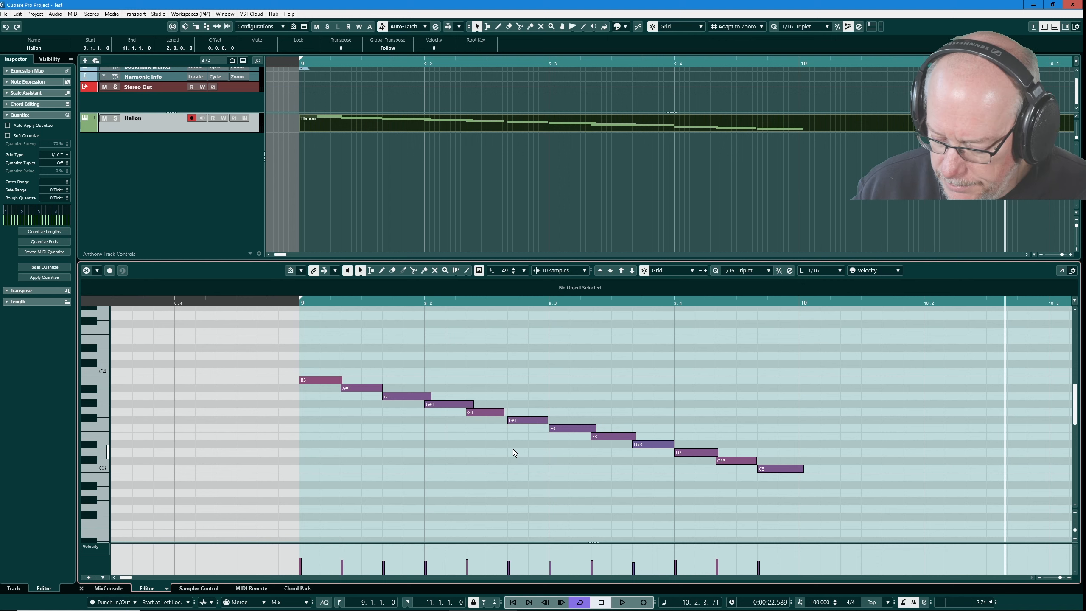
{"action": "key", "text": "KP_1"}
{"action": "key", "text": "space"}
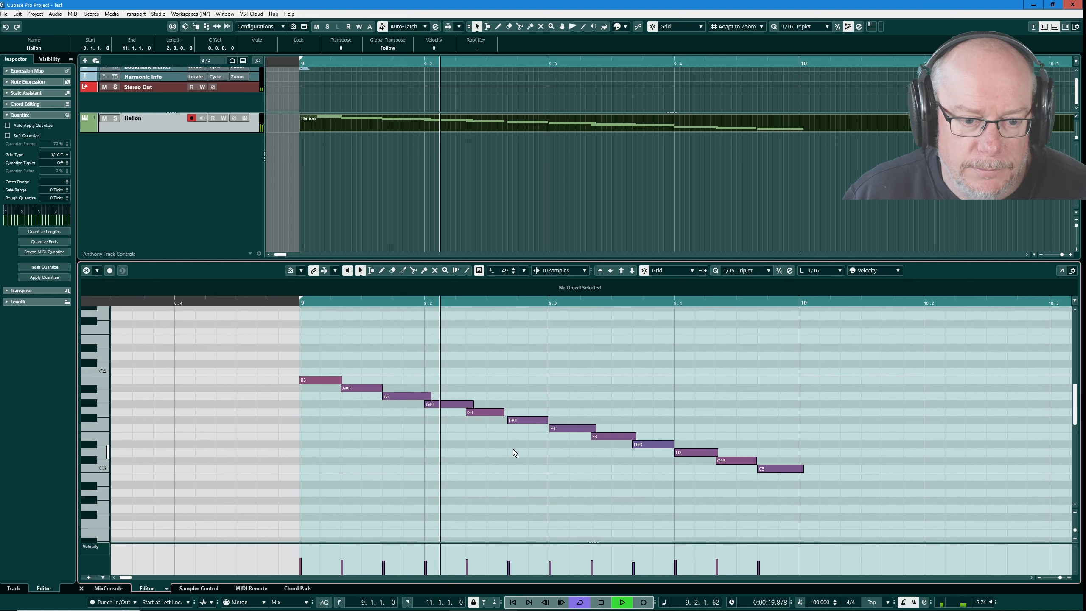
{"action": "key", "text": "space"}
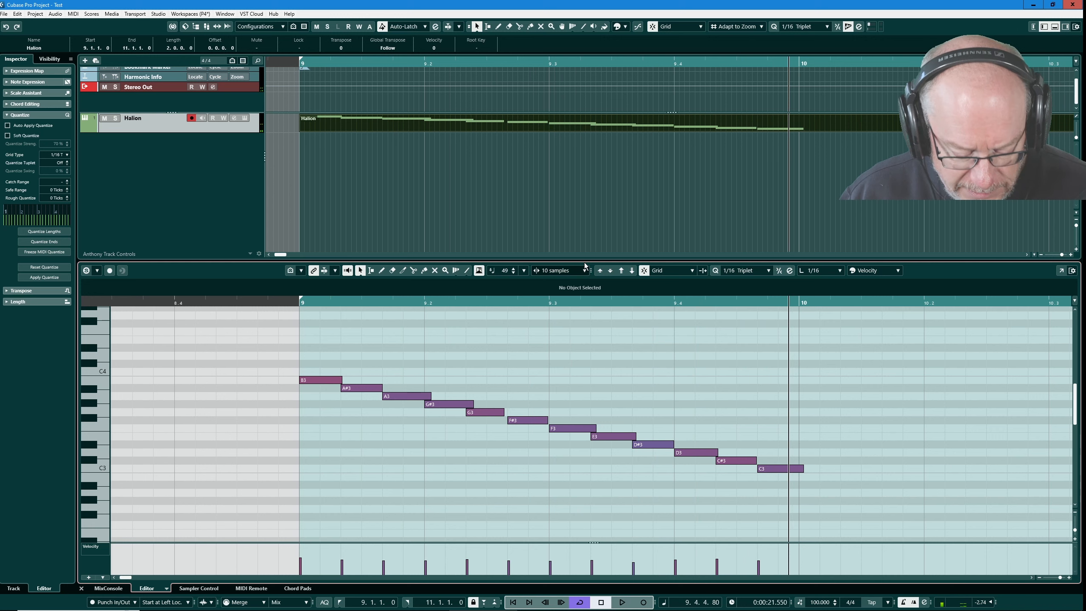
Set the right locator to bar 10 so the cycle range covers only the one-bar run.
{"action": "left_click", "coordinate": [803, 64], "text": "alt"}
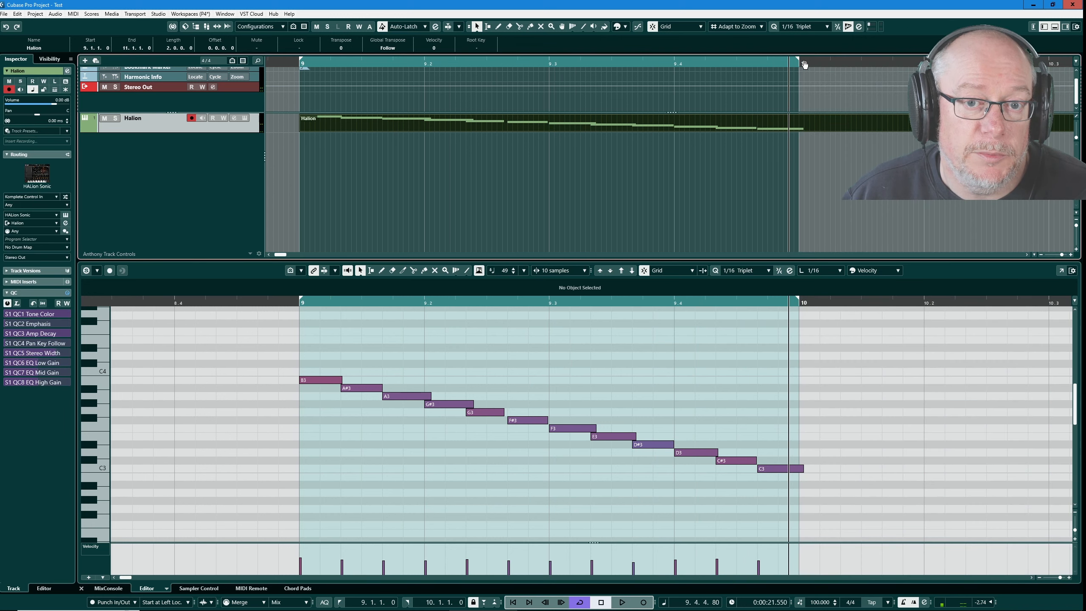
{"action": "scroll", "coordinate": [625, 203], "scroll_direction": "down", "scroll_amount": 5}
{"action": "scroll", "coordinate": [624, 463], "scroll_direction": "up", "scroll_amount": 4}
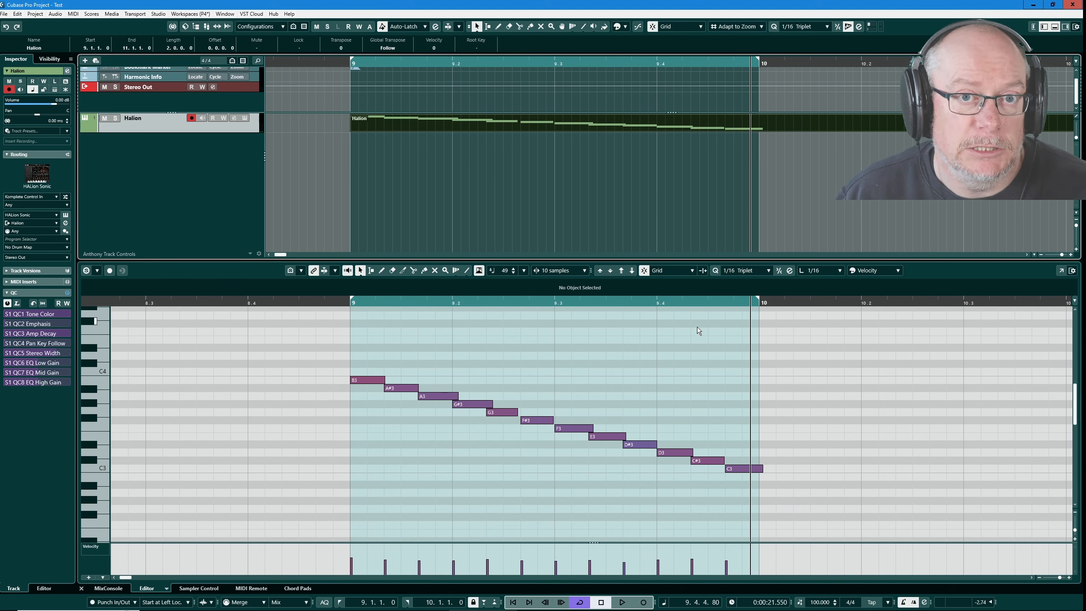
Undo the triplet quantization of the run and set the quantize preset to 1/16.
{"action": "key", "text": "ctrl+z"}
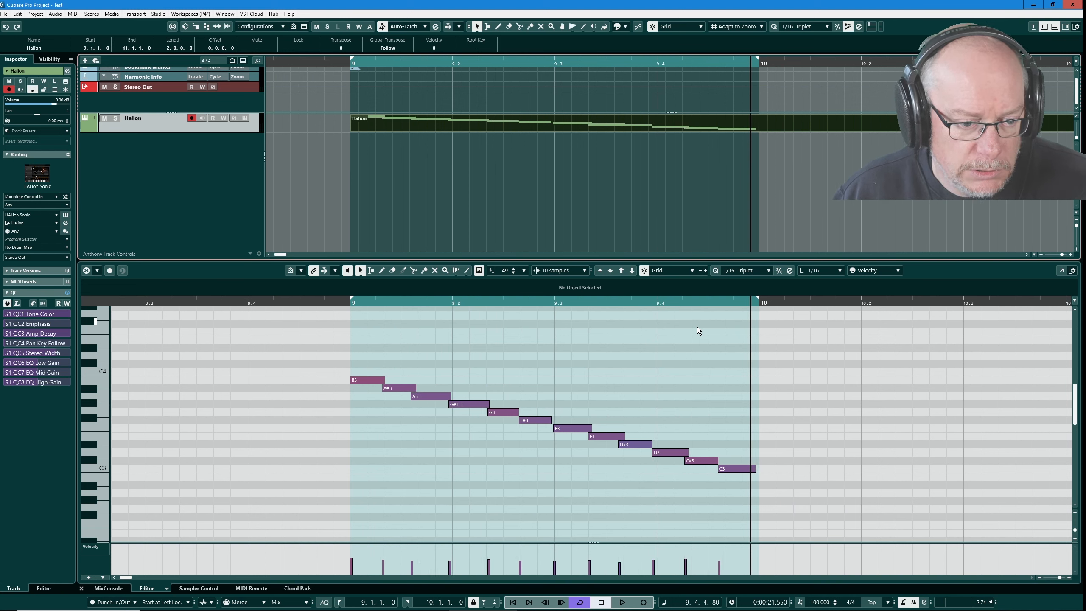
{"action": "left_click", "coordinate": [760, 272]}
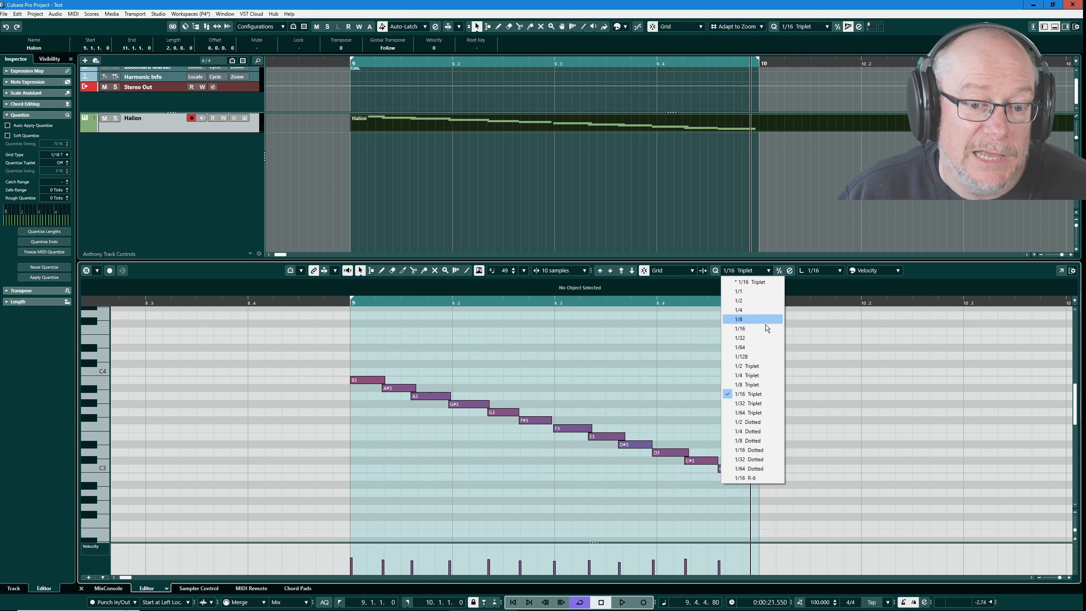
{"action": "left_click", "coordinate": [755, 329]}
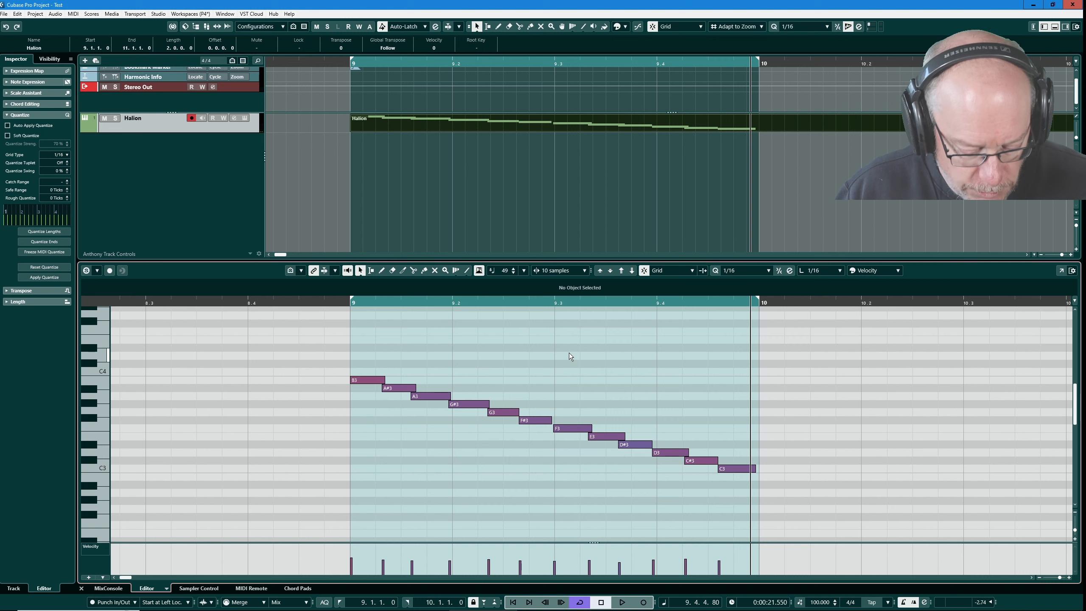
Quantize the run to the straight 1/16 grid, audition it, and undo the quantization.
{"action": "key", "text": "q"}
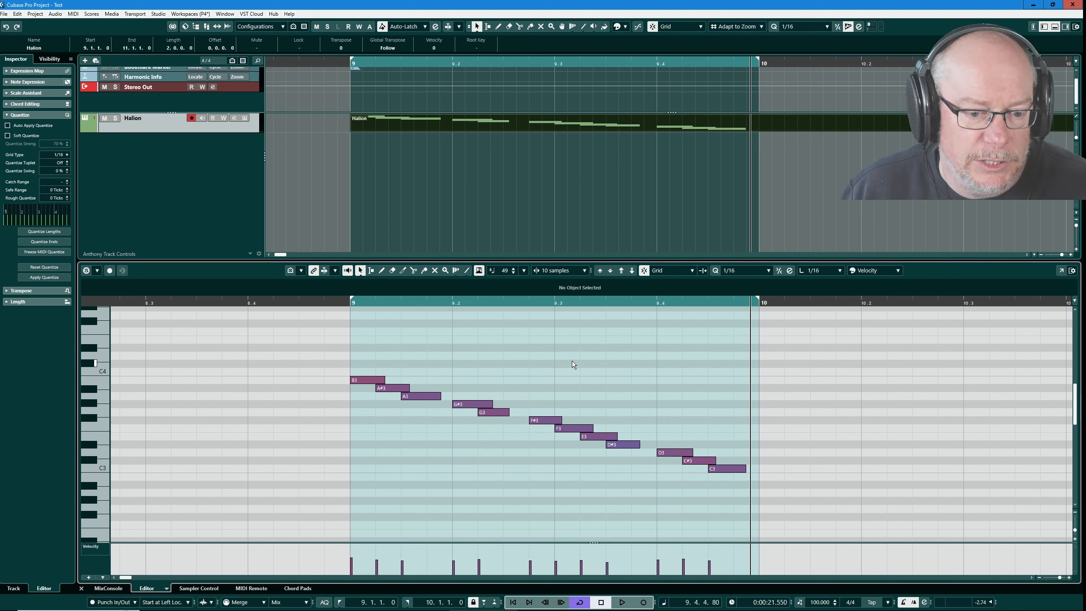
{"action": "key", "text": "space"}
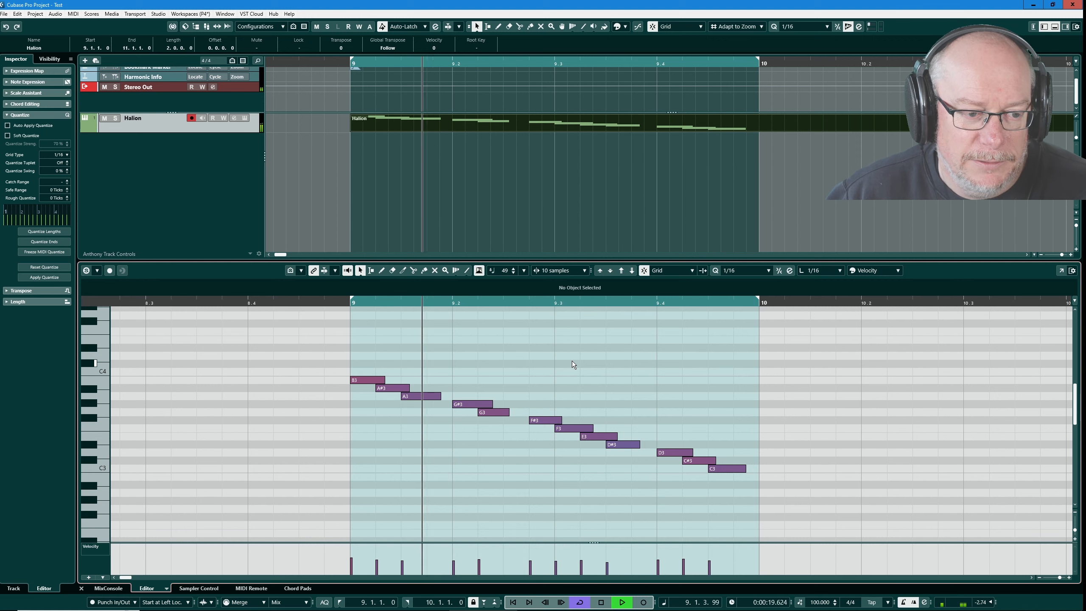
{"action": "key", "text": "space"}
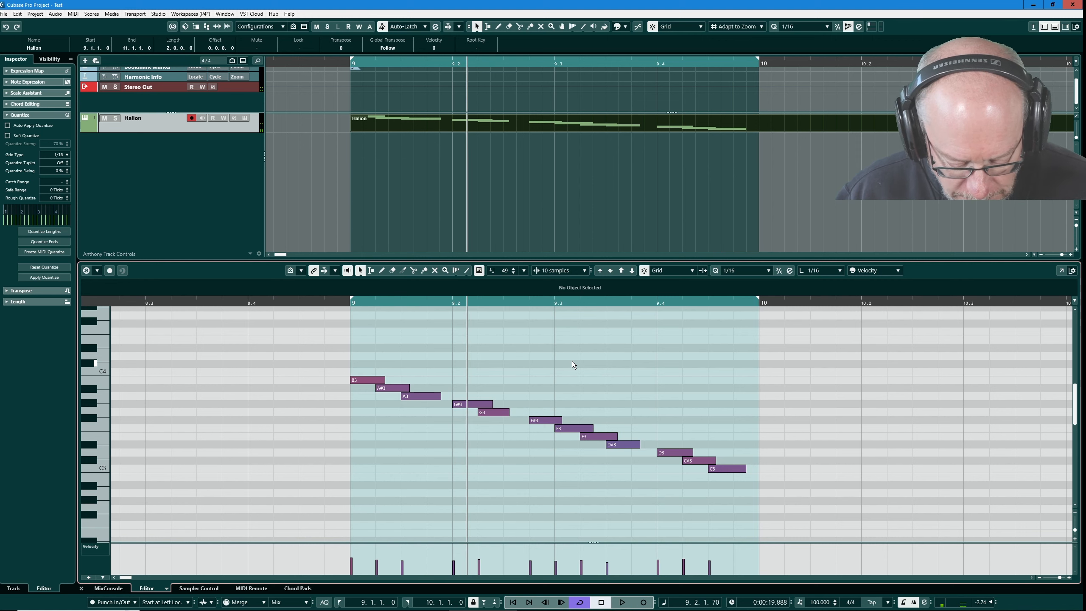
{"action": "key", "text": "ctrl+z"}
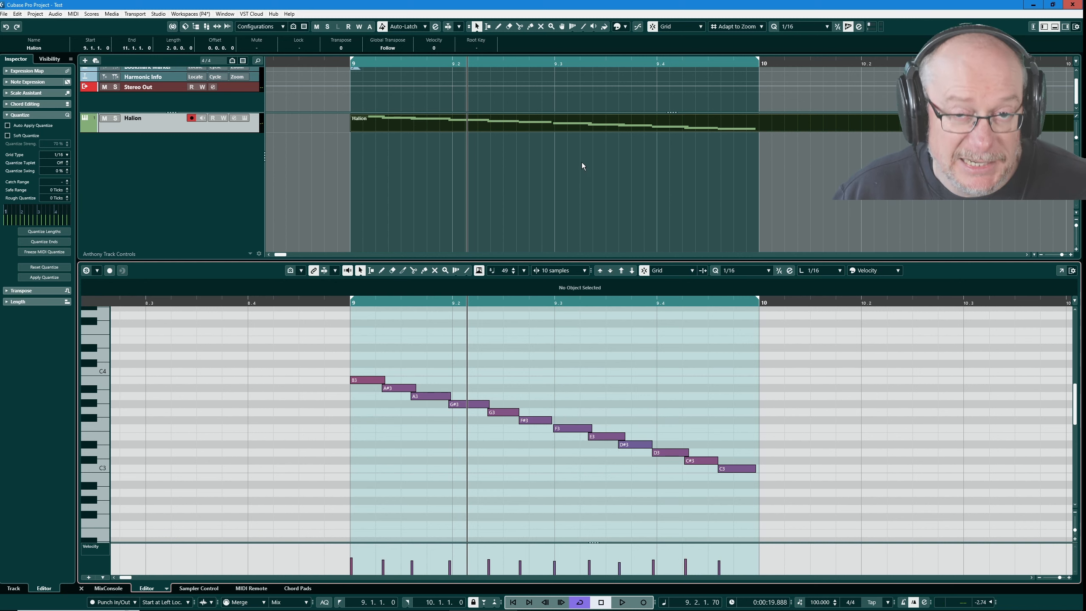
{"action": "key", "text": "g"}
{"action": "key", "text": "g"}
{"action": "key", "text": "g"}
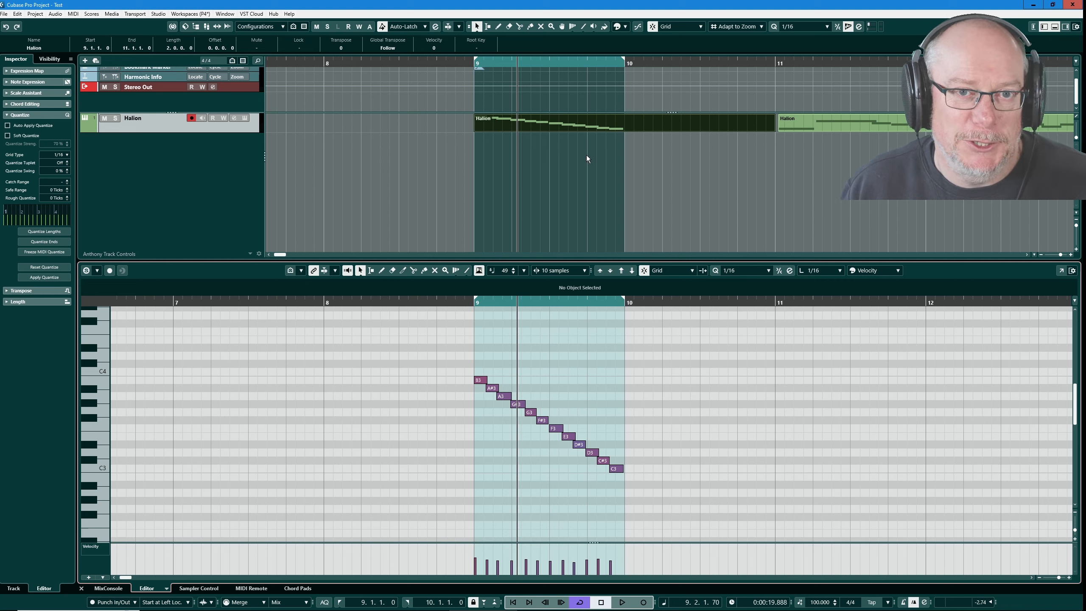
Erase the Halion run part at bar 9 and extend the cycle range so its right locator sits at bar 11.
{"action": "right_click", "coordinate": [618, 147]}
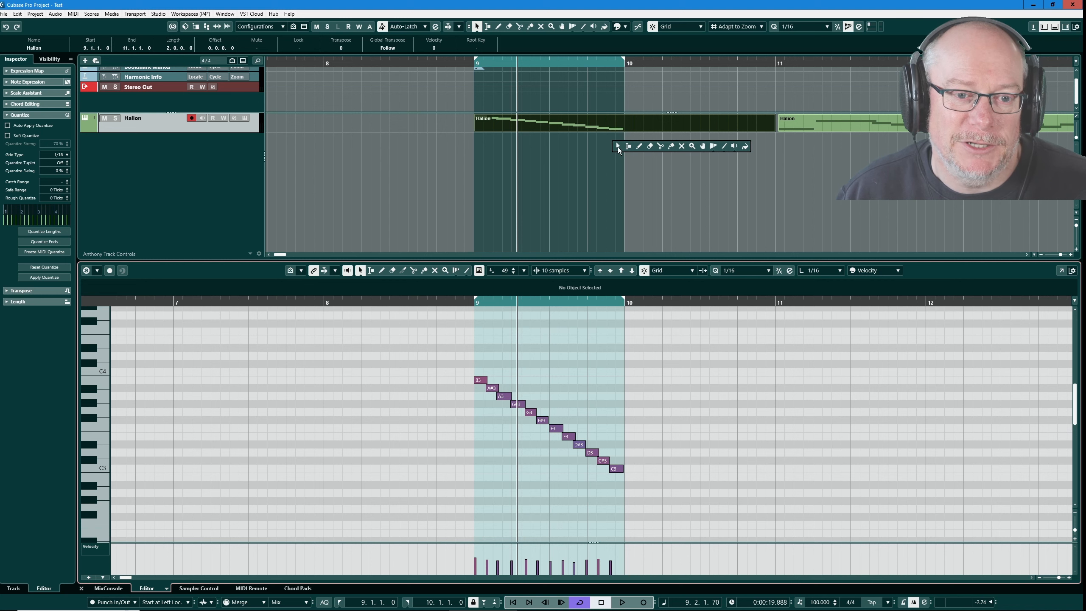
{"action": "left_click", "coordinate": [647, 146]}
{"action": "left_click", "coordinate": [657, 118]}
{"action": "key", "text": "1"}
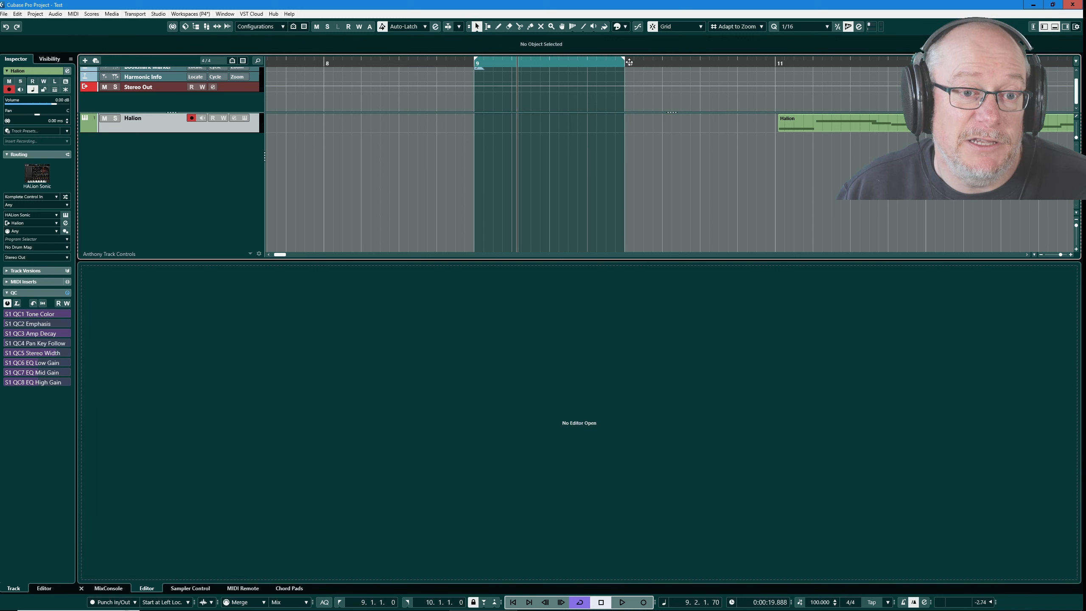
{"action": "left_click_drag", "start_coordinate": [624, 63], "coordinate": [776, 64]}
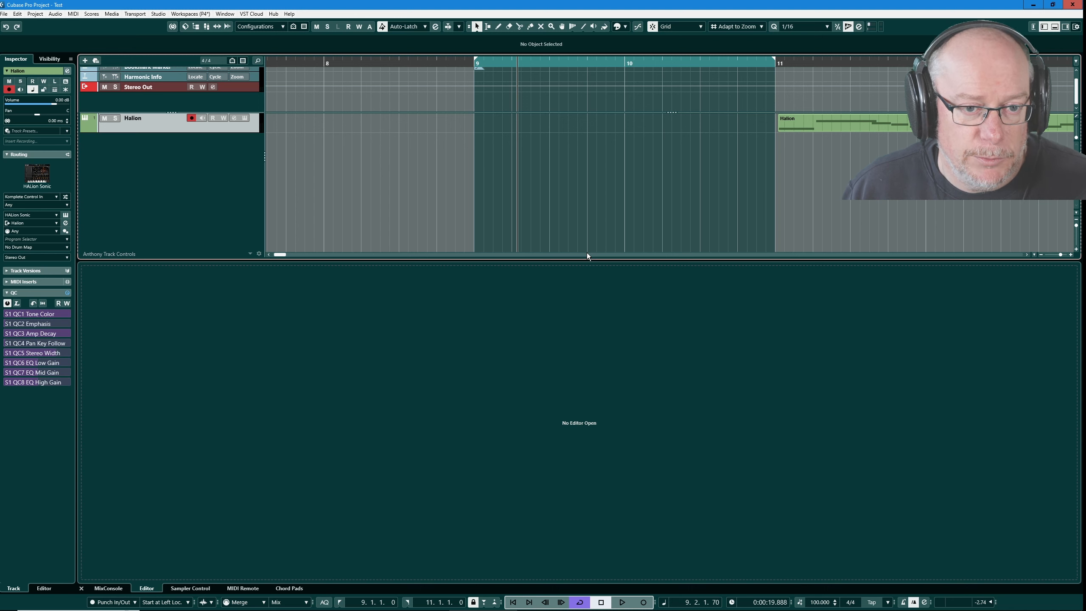
Record a two-bar phrase on the Halion track and quantize its bar 9 notes to the 1/16 grid.
{"action": "key", "text": "KP_Multiply"}
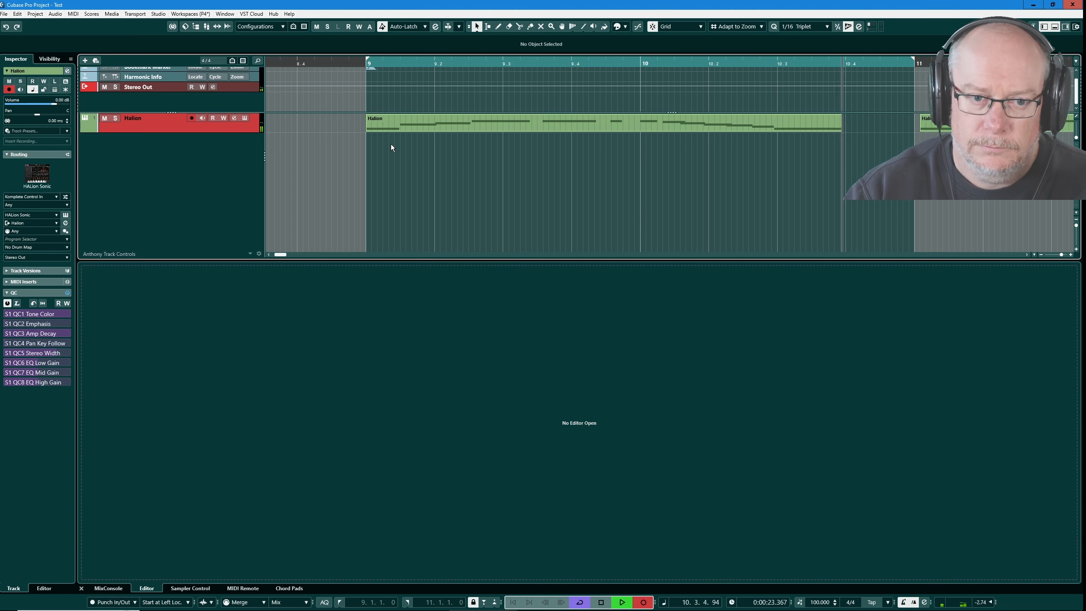
{"action": "key", "text": "space"}
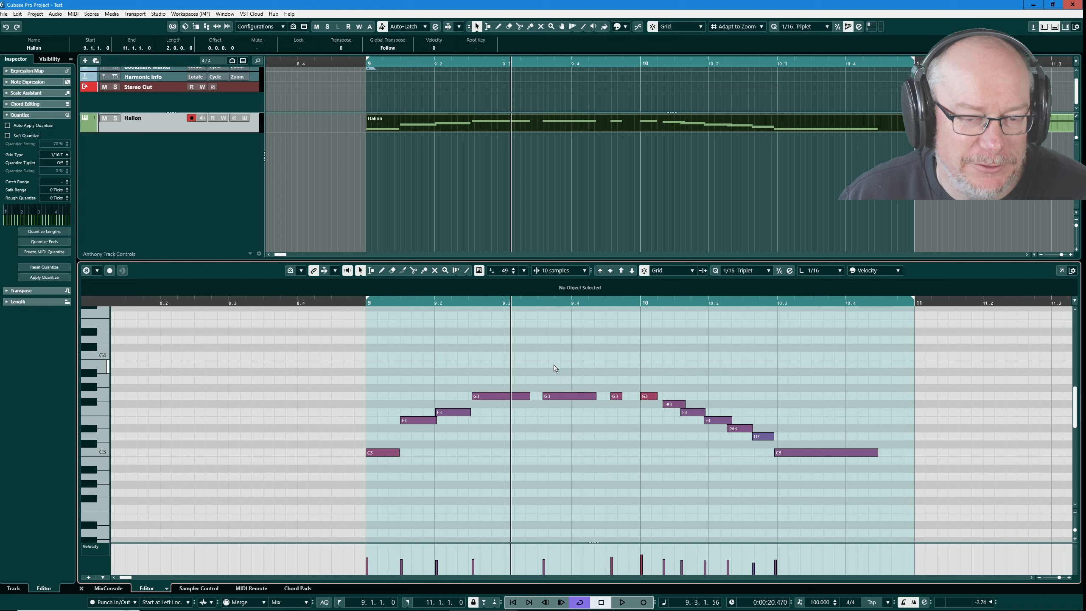
{"action": "left_click_drag", "start_coordinate": [370, 373], "coordinate": [633, 487]}
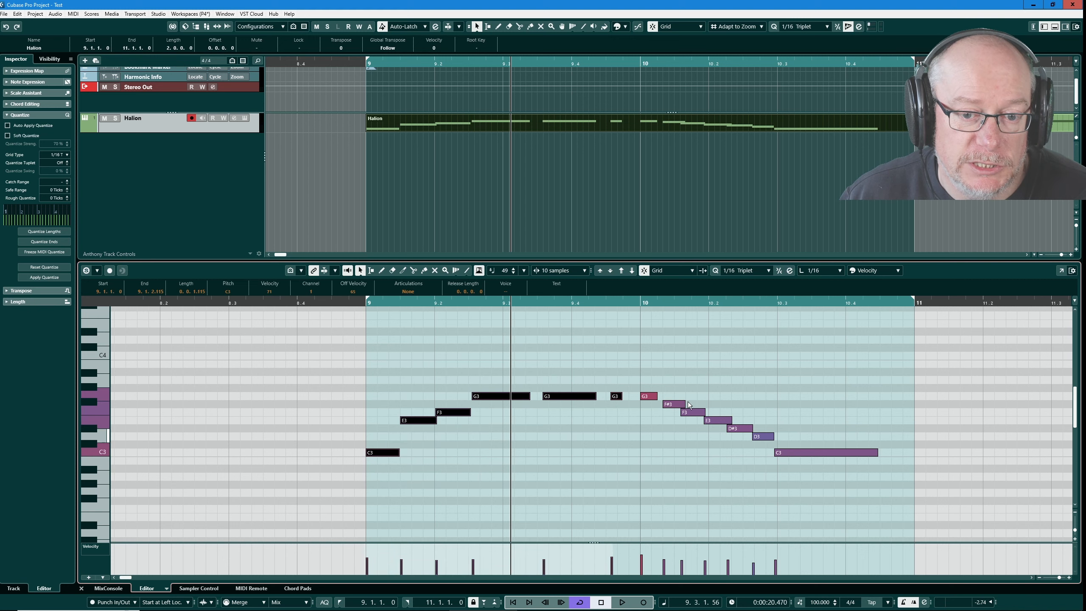
{"action": "left_click", "coordinate": [746, 271]}
{"action": "left_click", "coordinate": [738, 330]}
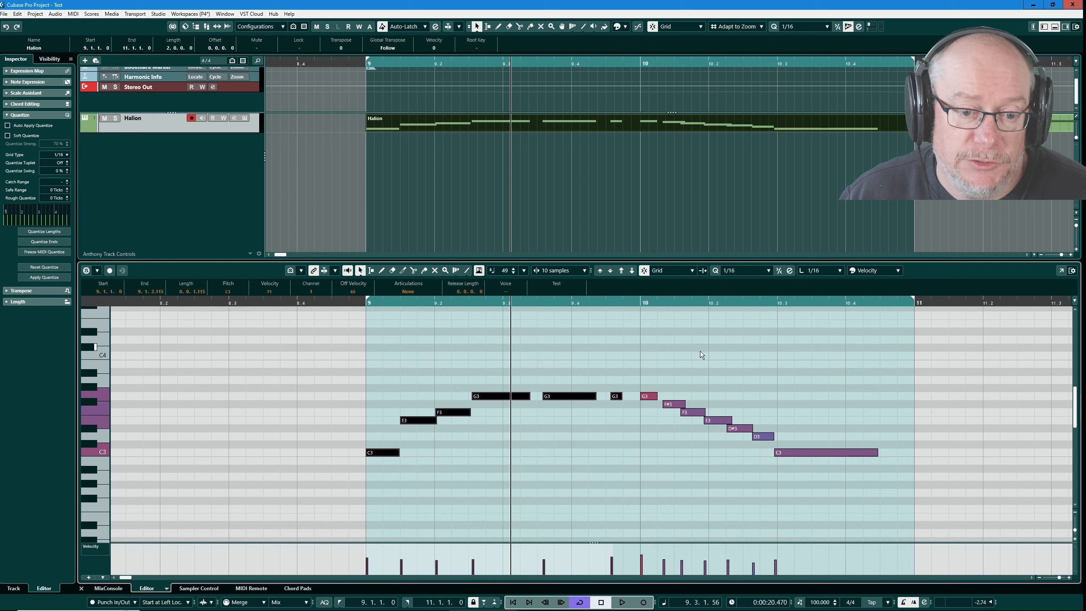
{"action": "key", "text": "q"}
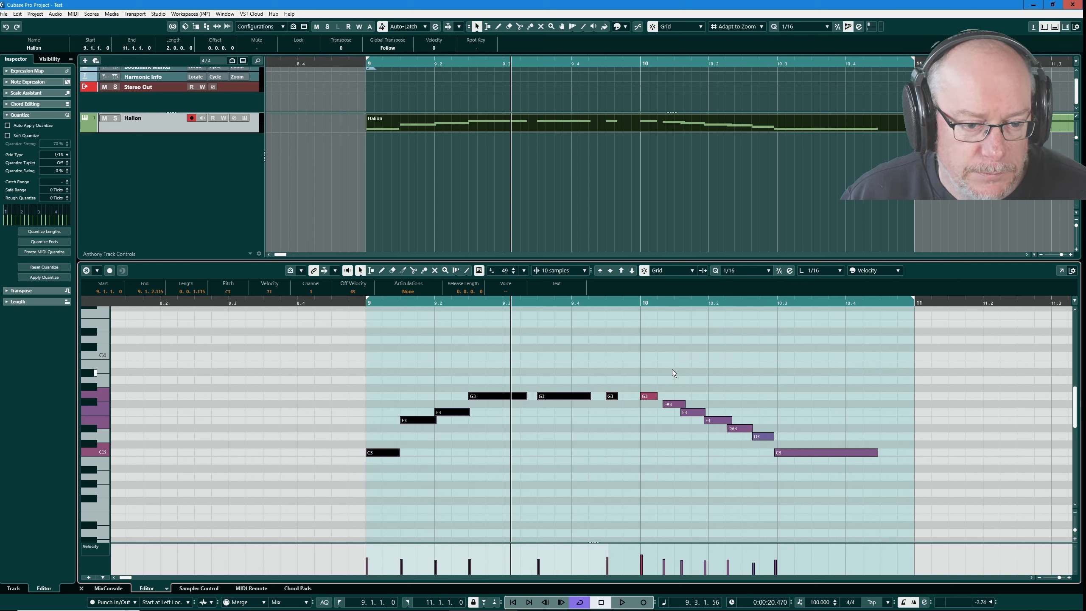
Quantize the descending notes from G3 to D3 in bar 10 to the 1/16 Triplet grid.
{"action": "left_click_drag", "start_coordinate": [647, 372], "coordinate": [760, 449]}
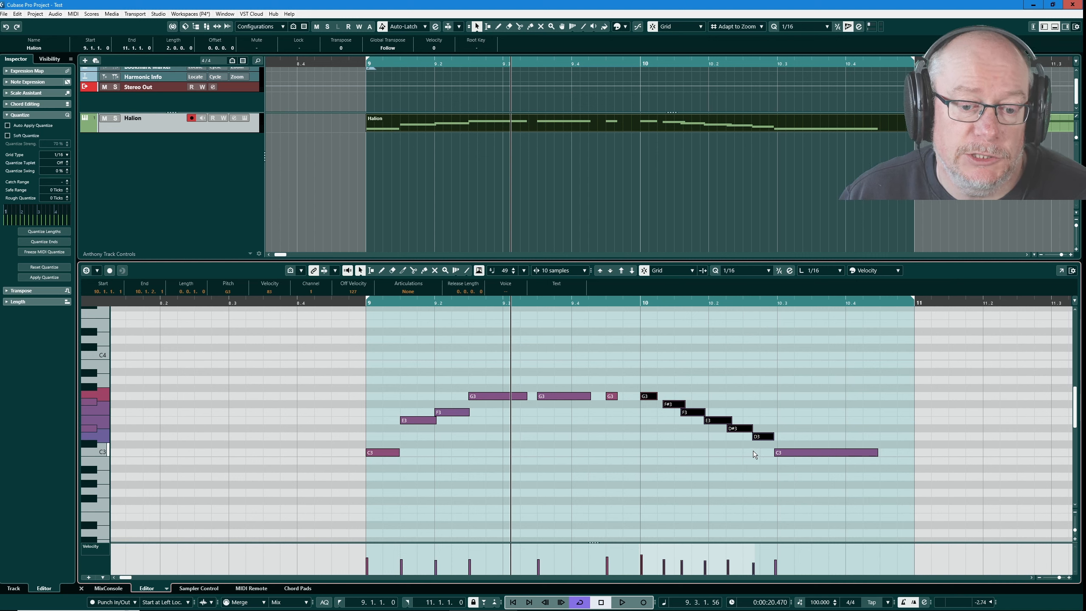
{"action": "left_click", "coordinate": [740, 271]}
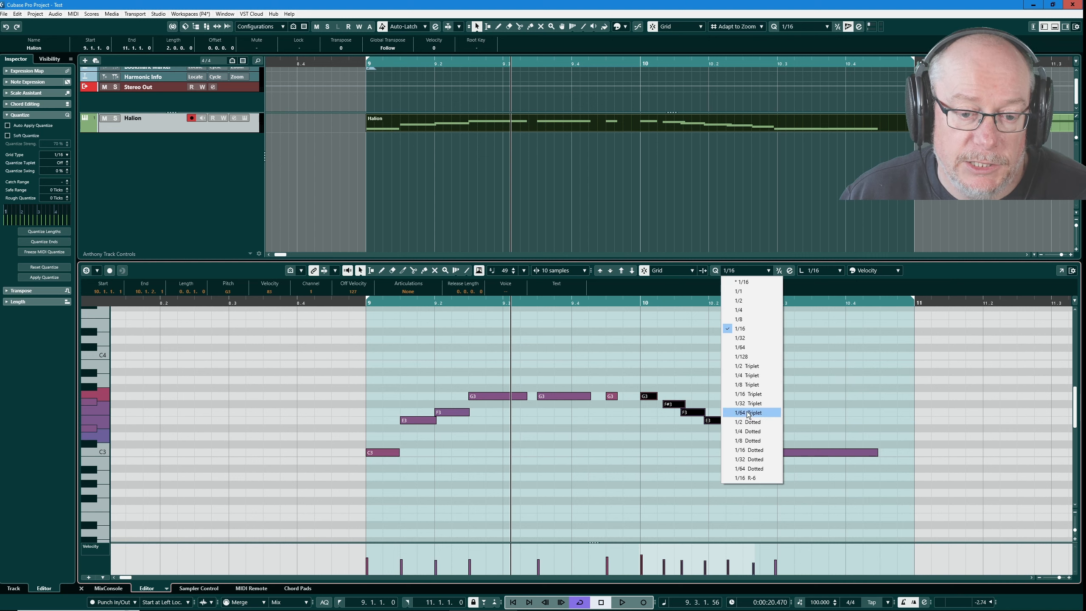
{"action": "left_click", "coordinate": [749, 394]}
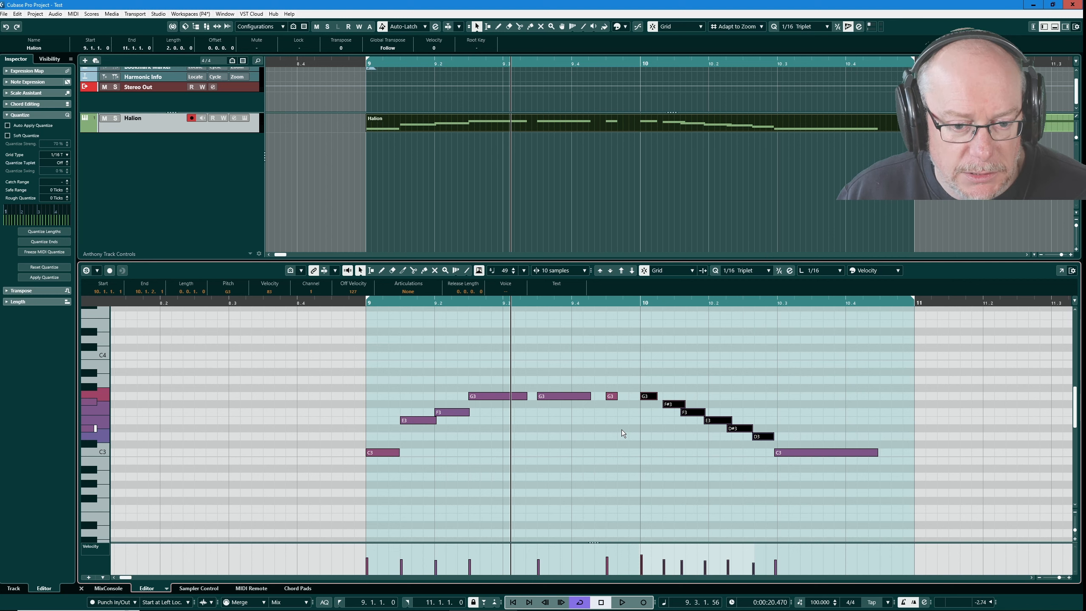
{"action": "key", "text": "q"}
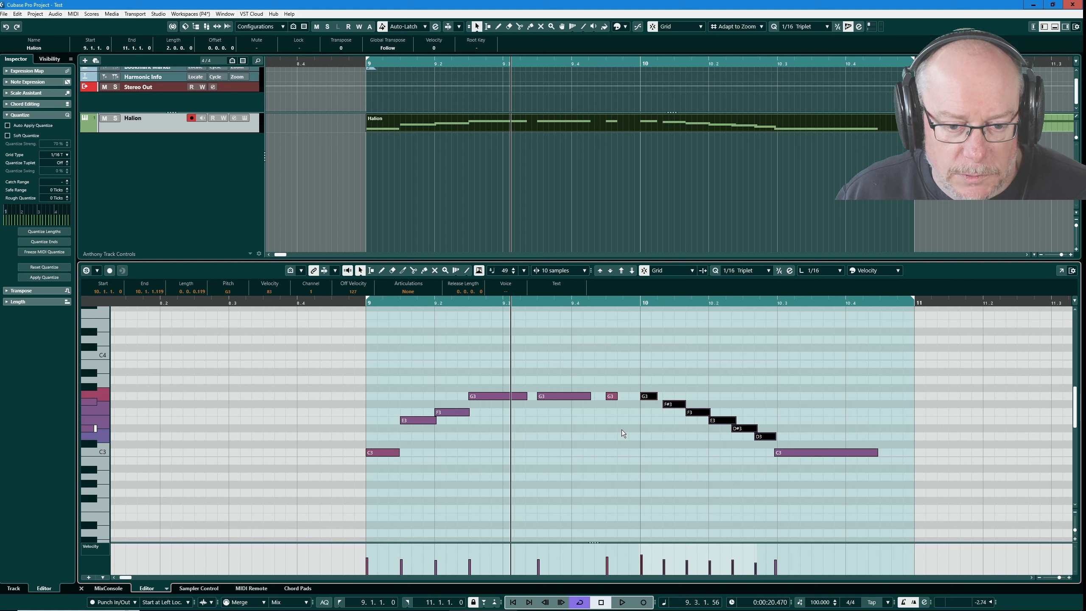
Audition the partly straight, partly triplet phrase from the left locator with no notes selected.
{"action": "left_click", "coordinate": [674, 428]}
{"action": "key", "text": "KP_1"}
{"action": "key", "text": "space"}
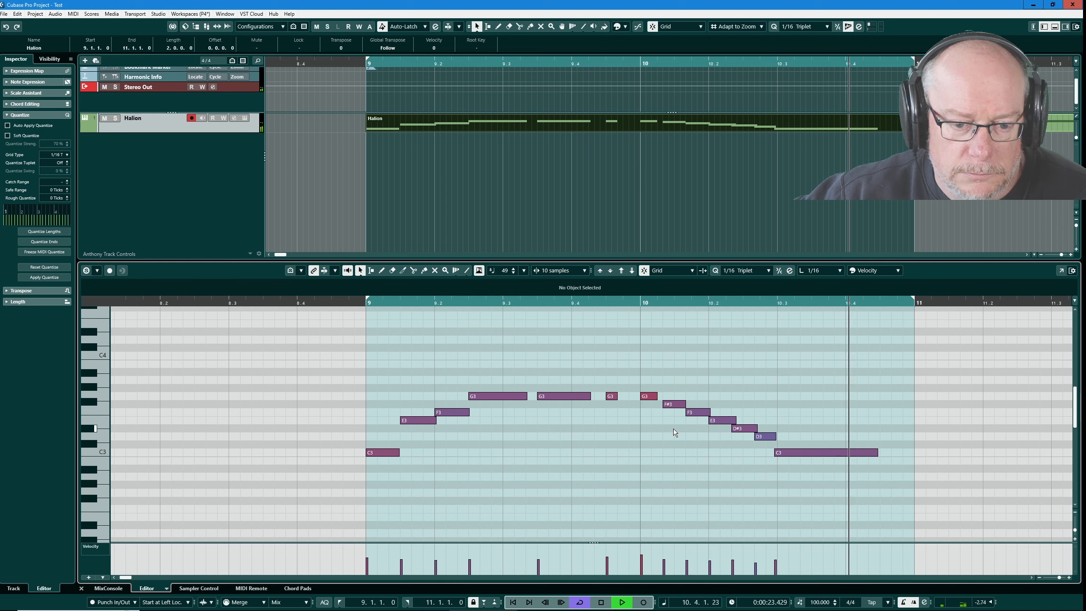
{"action": "key", "text": "space"}
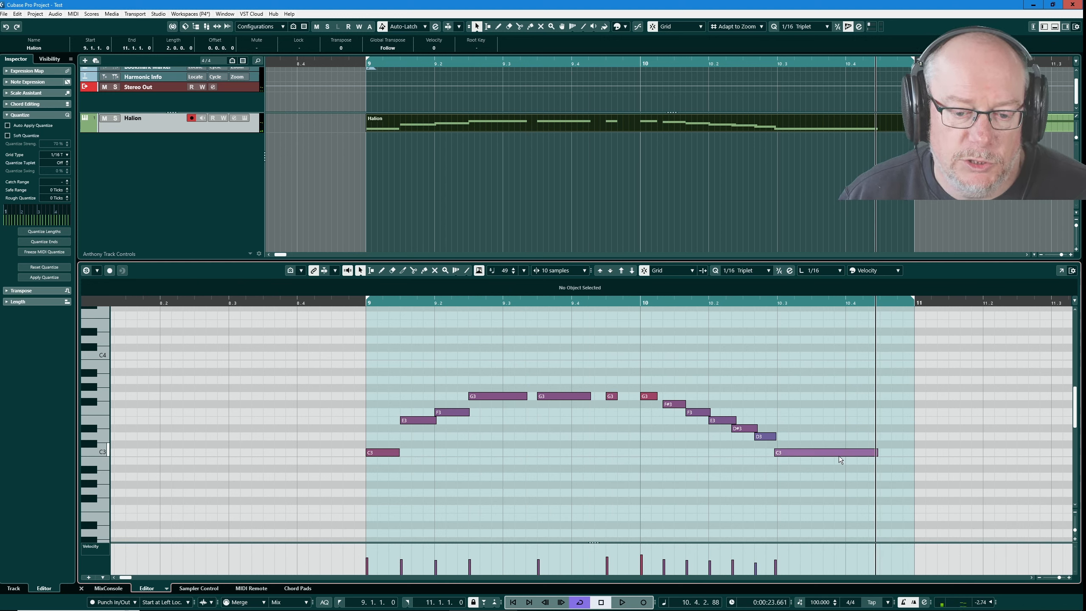
Move the final long C3 note onto 10.3.1.0 and set the quantize preset to 1/16.
{"action": "left_click_drag", "start_coordinate": [839, 452], "coordinate": [840, 451]}
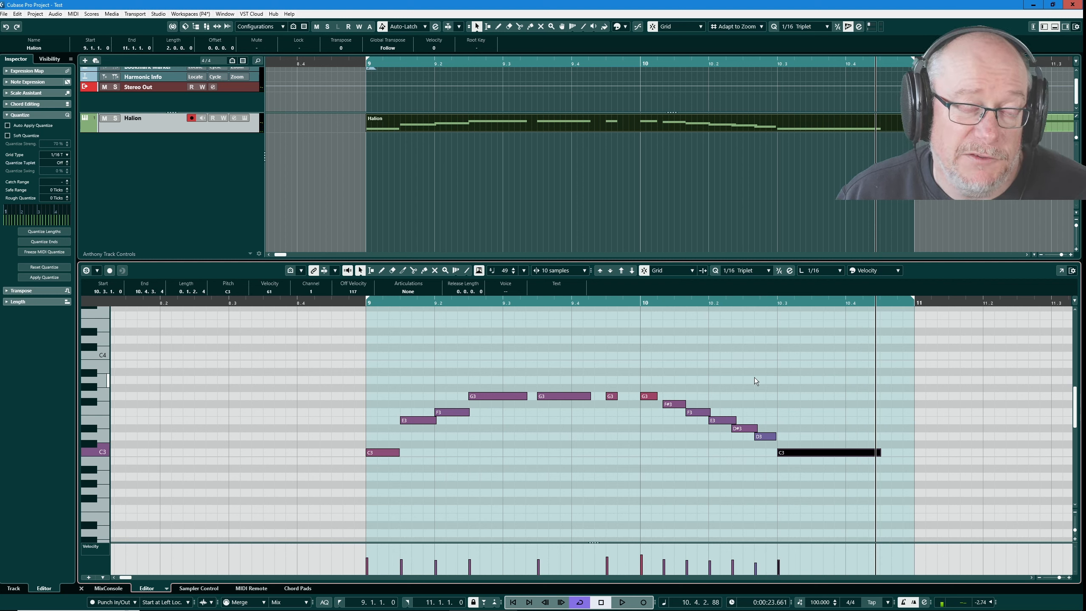
{"action": "left_click", "coordinate": [743, 270]}
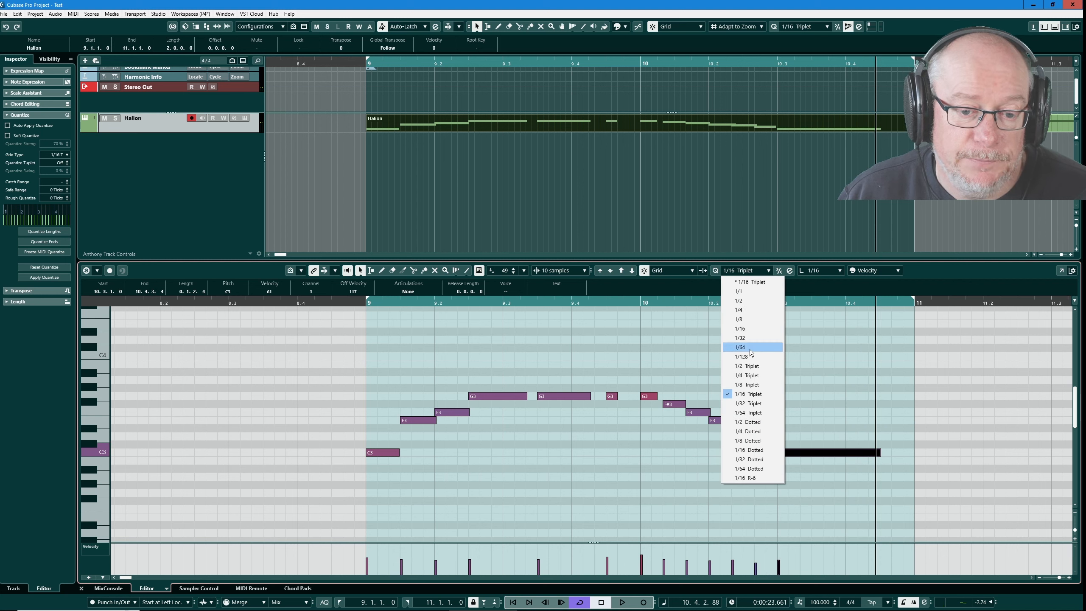
{"action": "left_click", "coordinate": [753, 327]}
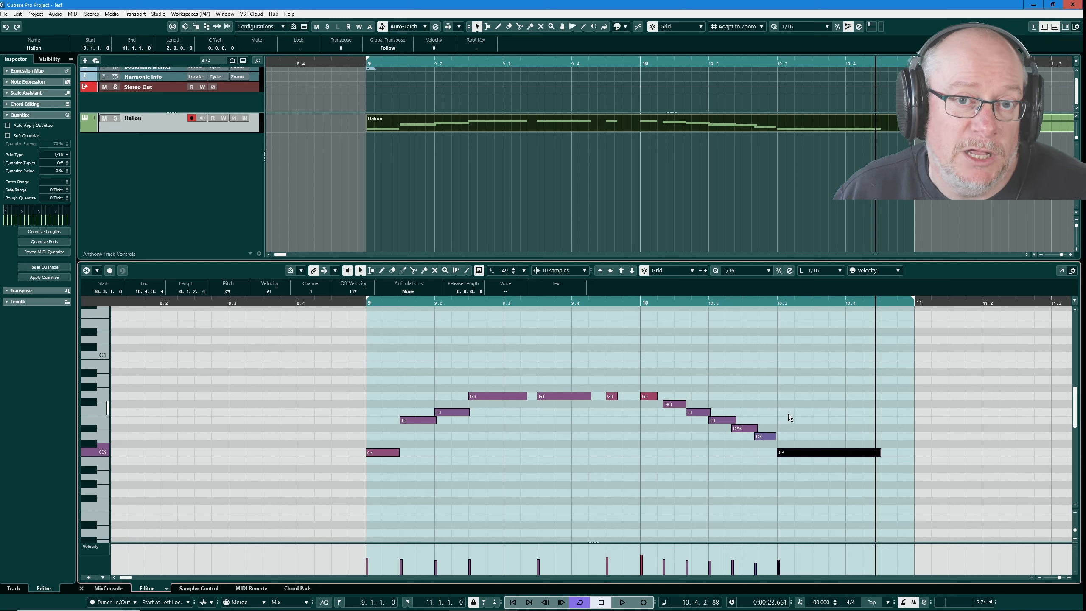
{"action": "left_click", "coordinate": [595, 421]}
{"action": "left_click", "coordinate": [745, 273]}
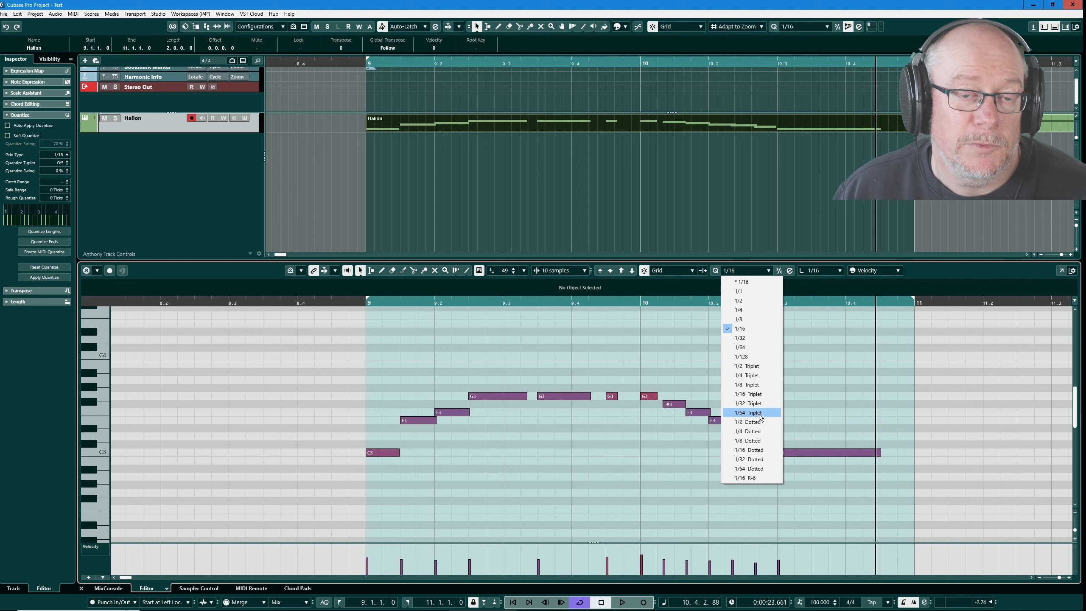
{"action": "left_click", "coordinate": [682, 336]}
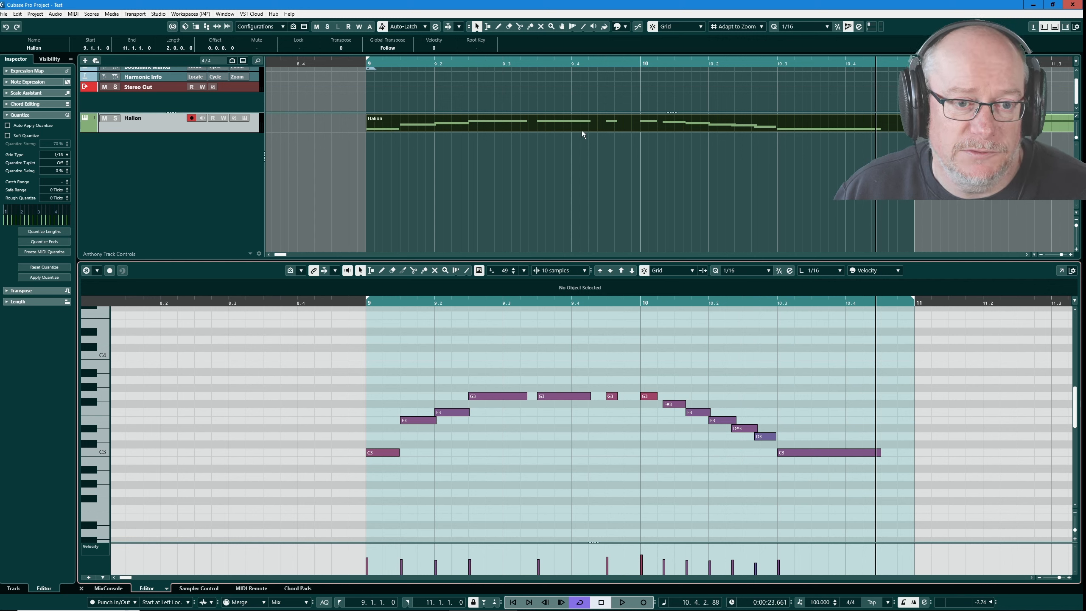
Erase the melodic phrase in bars 9 to 11 and record a new E1, B1 and C#2 pattern over the cycle range.
{"action": "right_click", "coordinate": [571, 143]}
{"action": "left_click", "coordinate": [604, 145]}
{"action": "left_click", "coordinate": [617, 121]}
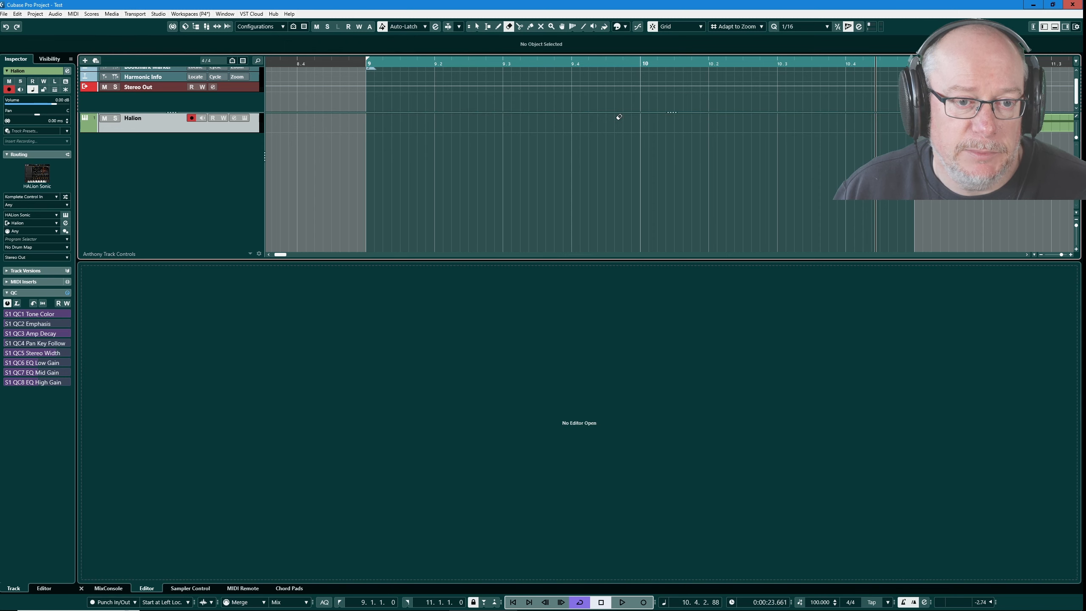
{"action": "key", "text": "1"}
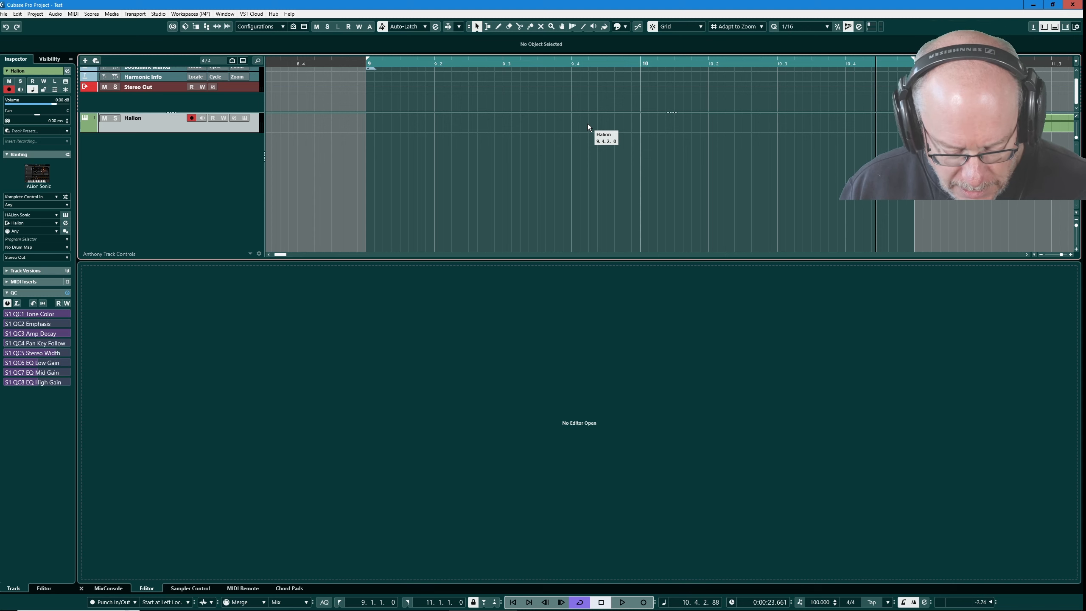
{"action": "key", "text": "KP_Multiply"}
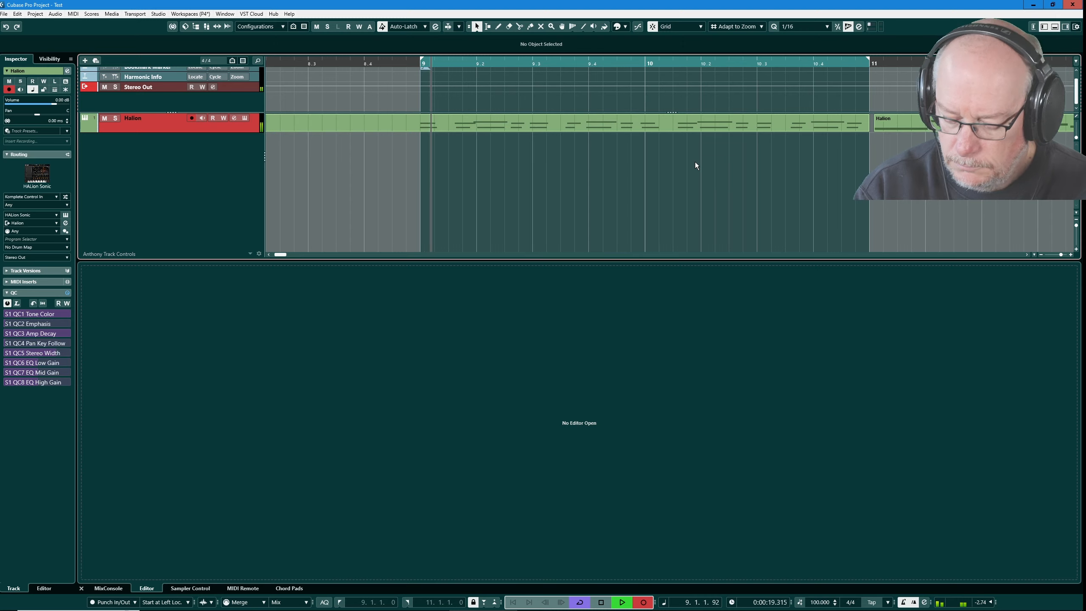
{"action": "key", "text": "space"}
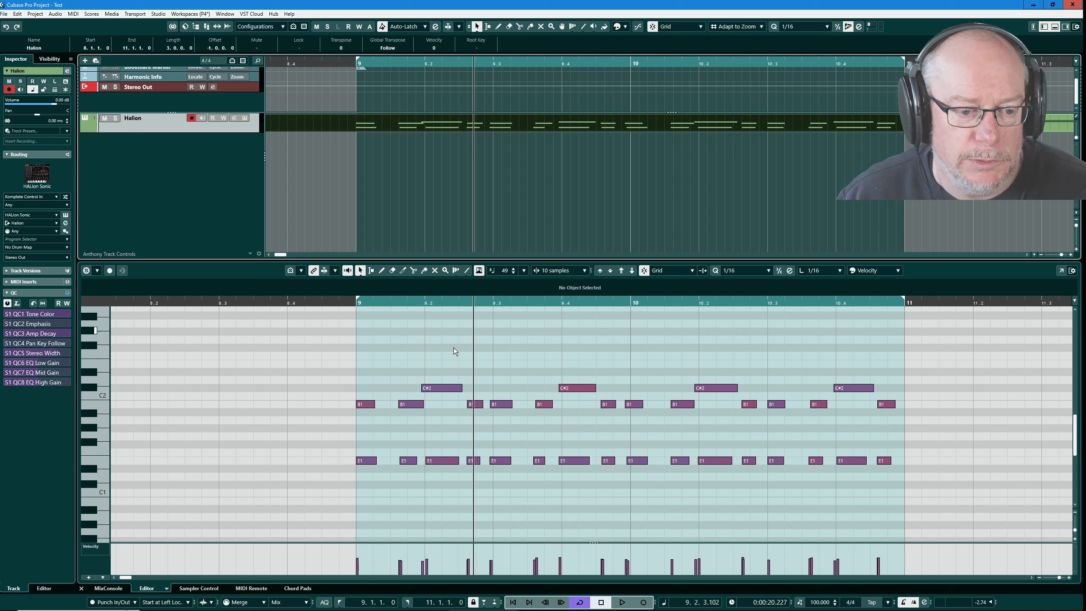
Audition the unquantized pattern over the cycle and return to the left locator.
{"action": "left_click", "coordinate": [500, 366]}
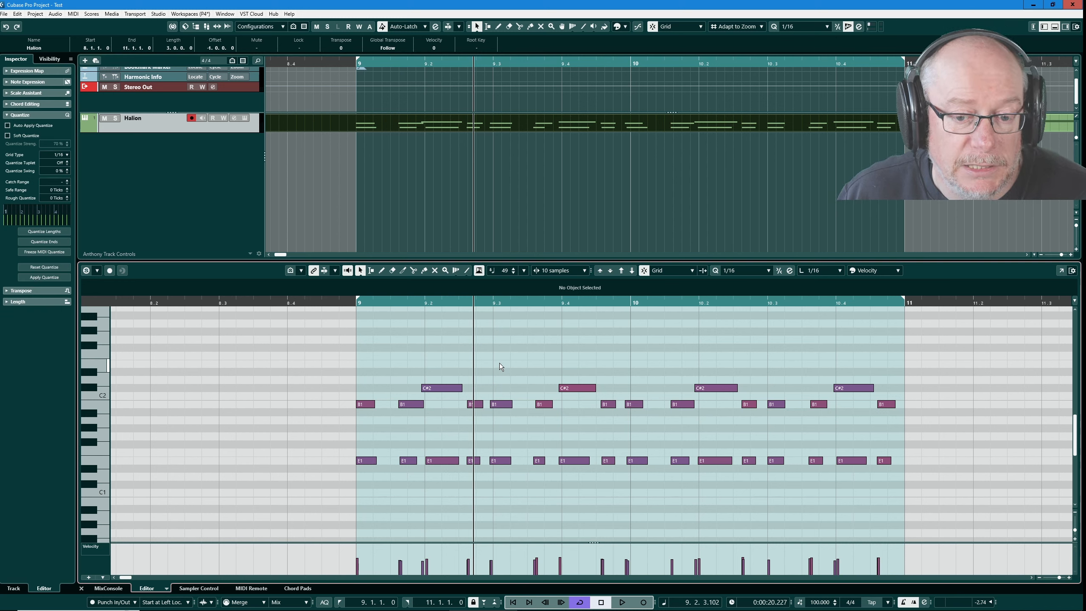
{"action": "key", "text": "space"}
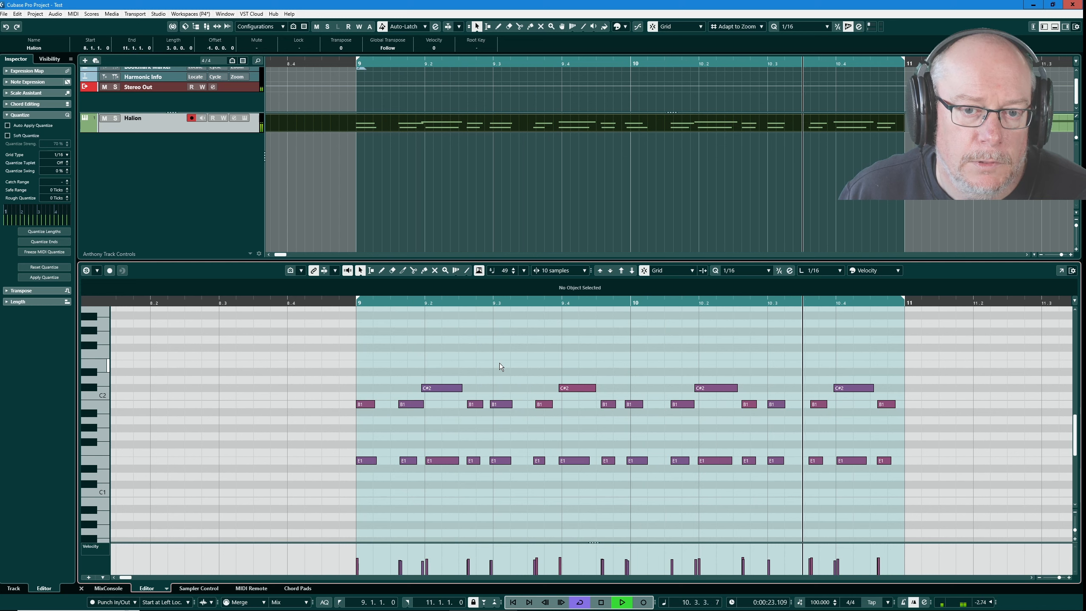
{"action": "key", "text": "space"}
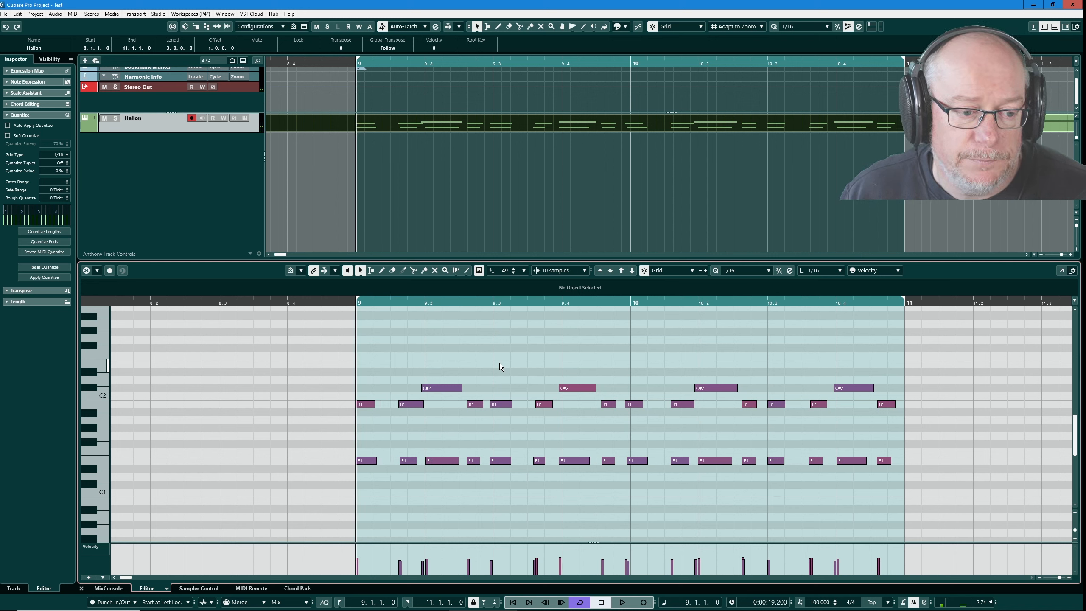
{"action": "key", "text": "KP_1"}
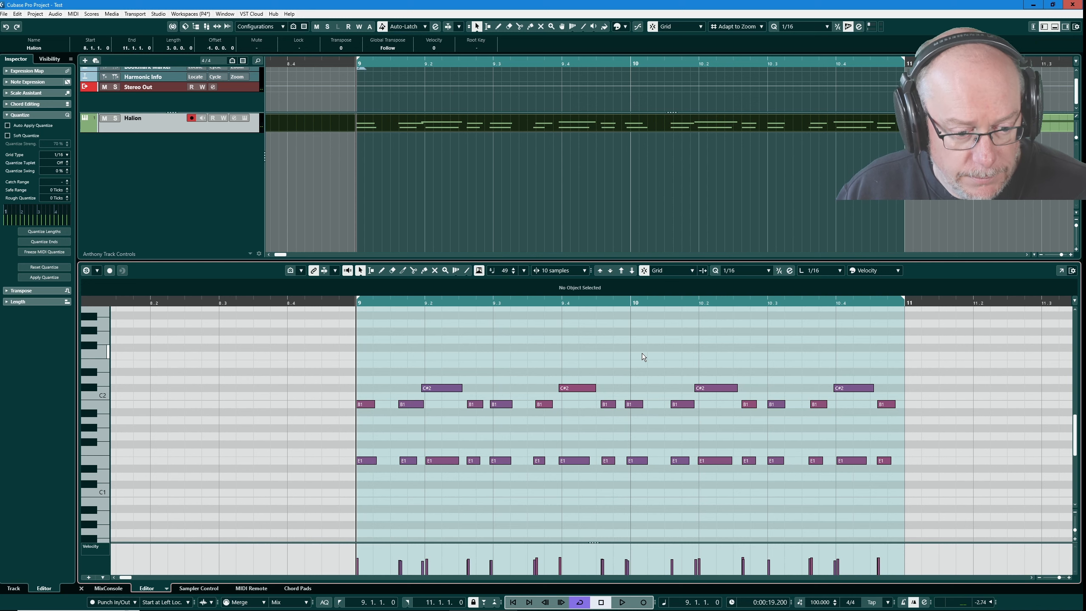
Quantize the recorded pattern to the straight 1/16 grid and undo the quantization.
{"action": "key", "text": "q"}
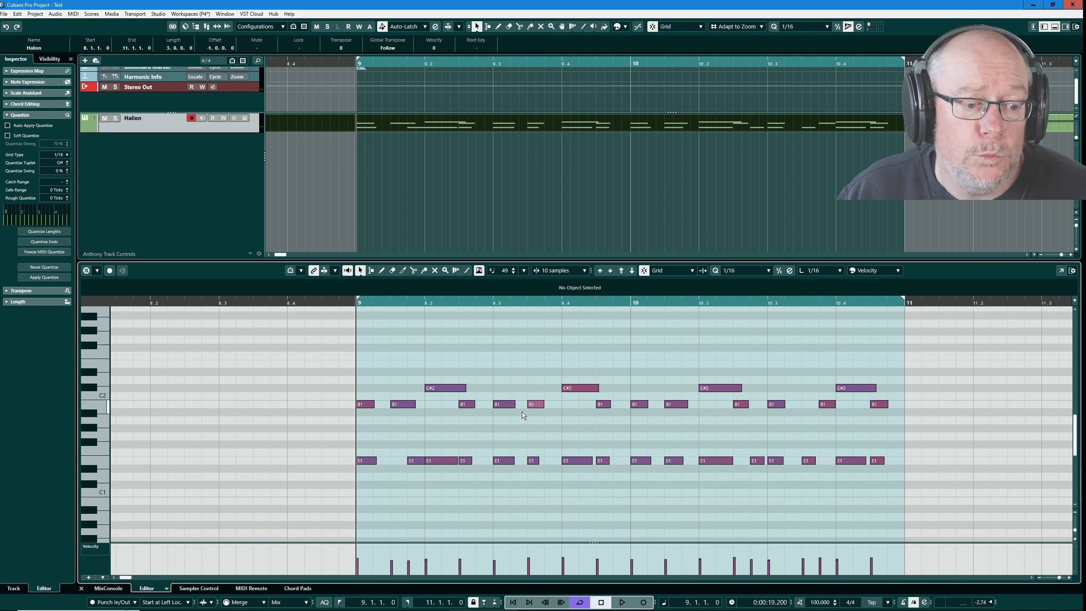
{"action": "key", "text": "ctrl+z"}
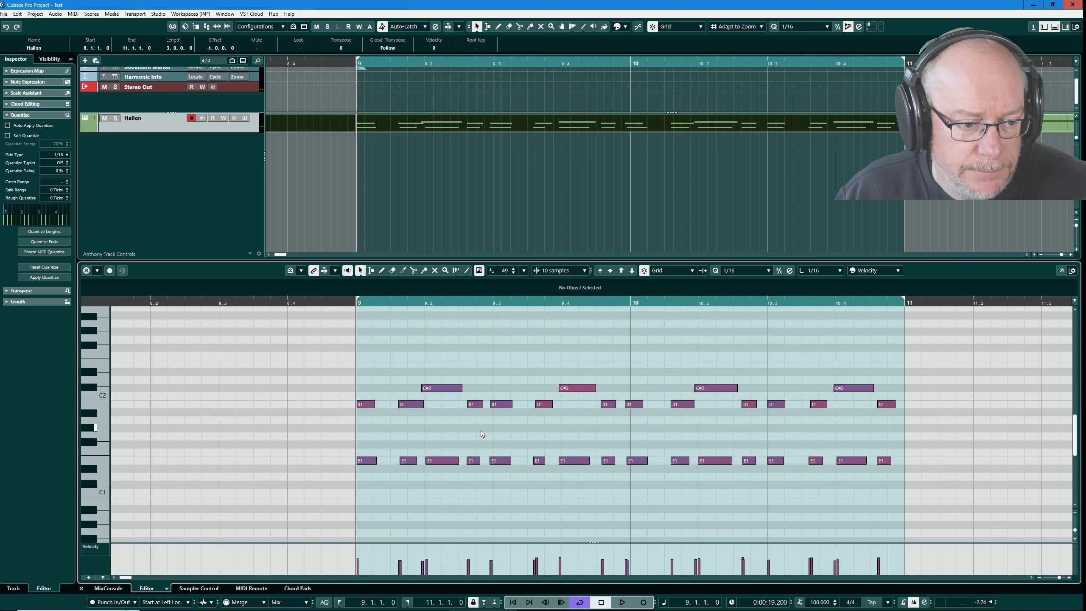
{"action": "left_click_drag", "start_coordinate": [393, 412], "coordinate": [416, 478]}
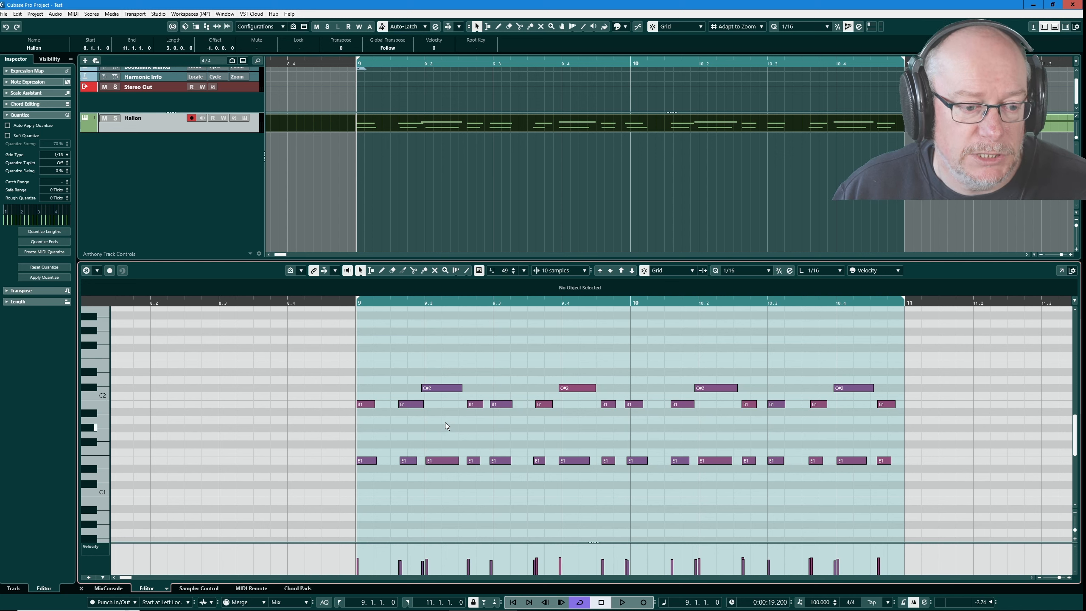
In the Quantize Panel, set the grid to 1/32 with 88 % swing and move the panel clear of the notes.
{"action": "left_click", "coordinate": [789, 272]}
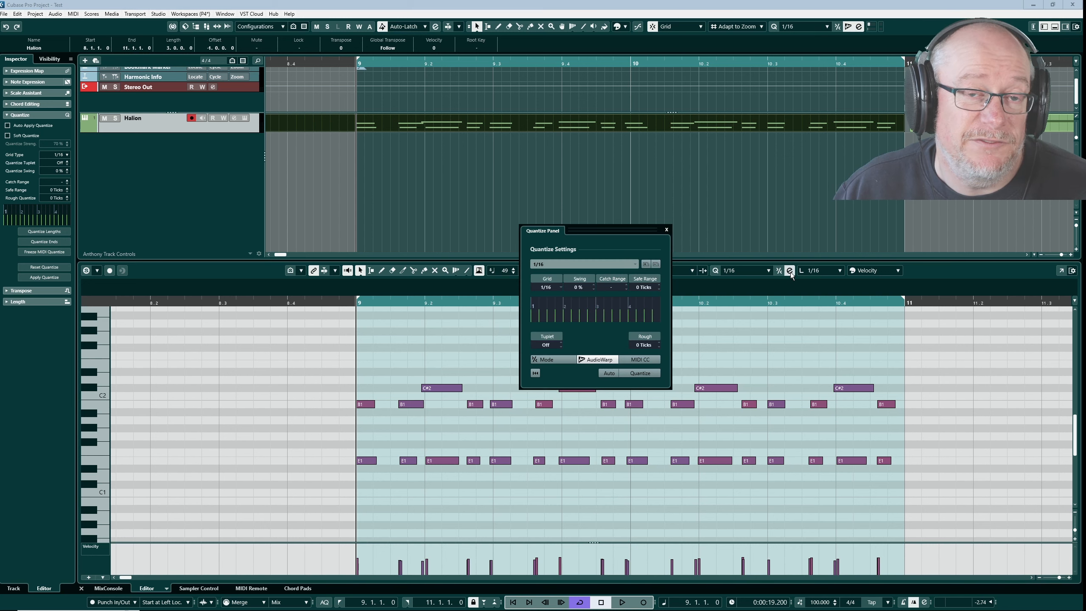
{"action": "left_click", "coordinate": [558, 286]}
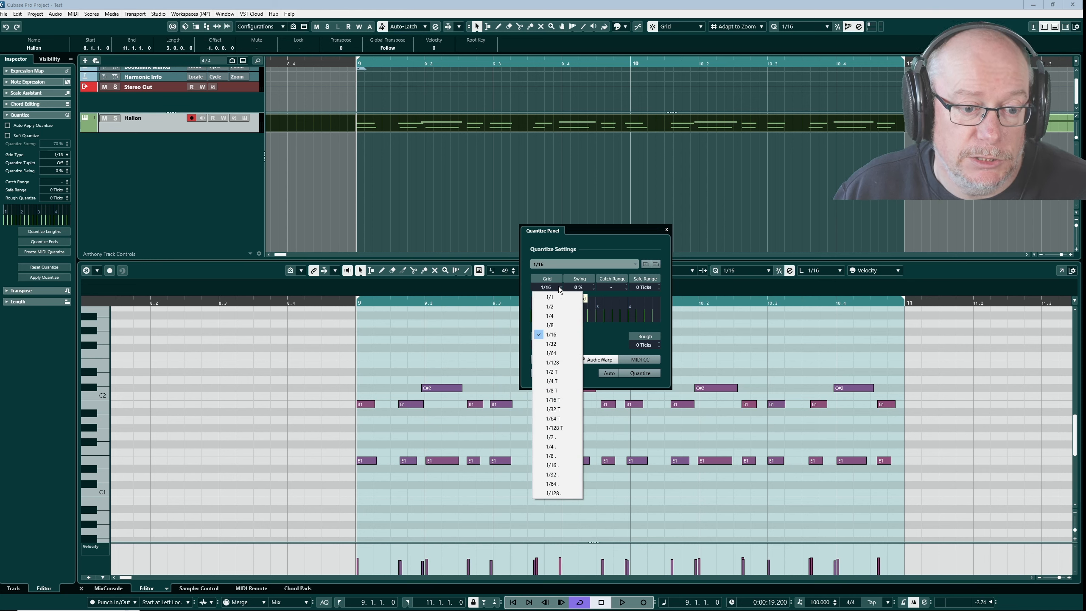
{"action": "left_click", "coordinate": [551, 340]}
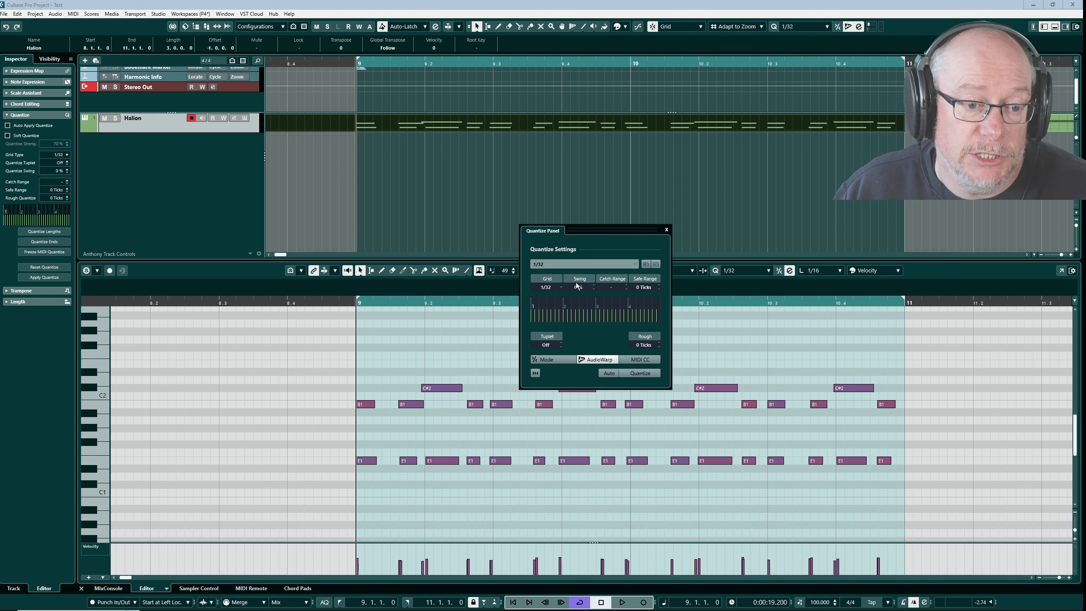
{"action": "left_click_drag", "start_coordinate": [575, 282], "coordinate": [587, 175]}
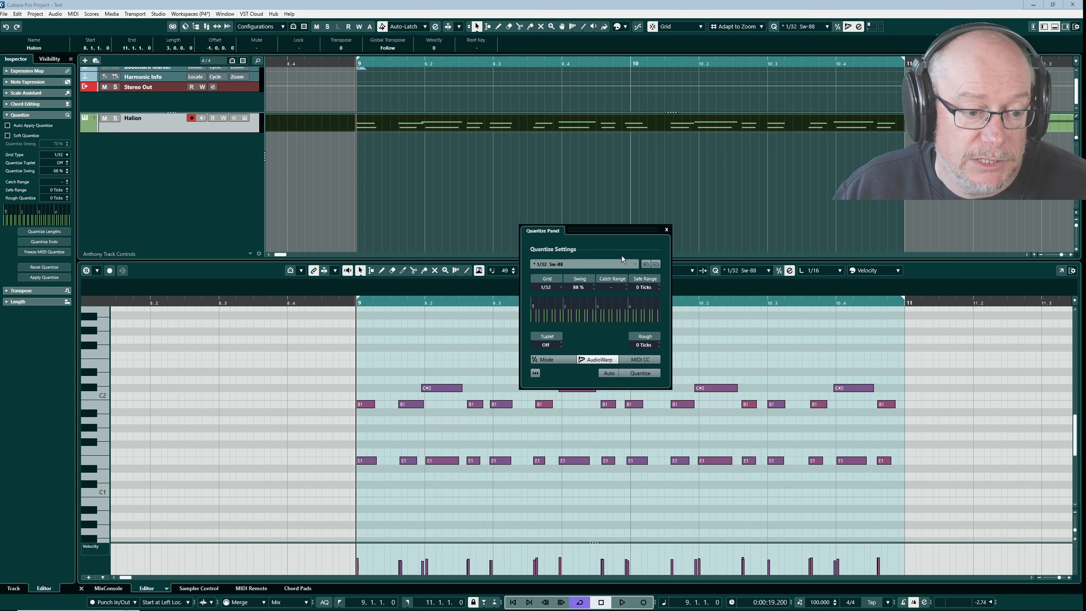
{"action": "left_click_drag", "start_coordinate": [604, 231], "coordinate": [582, 161]}
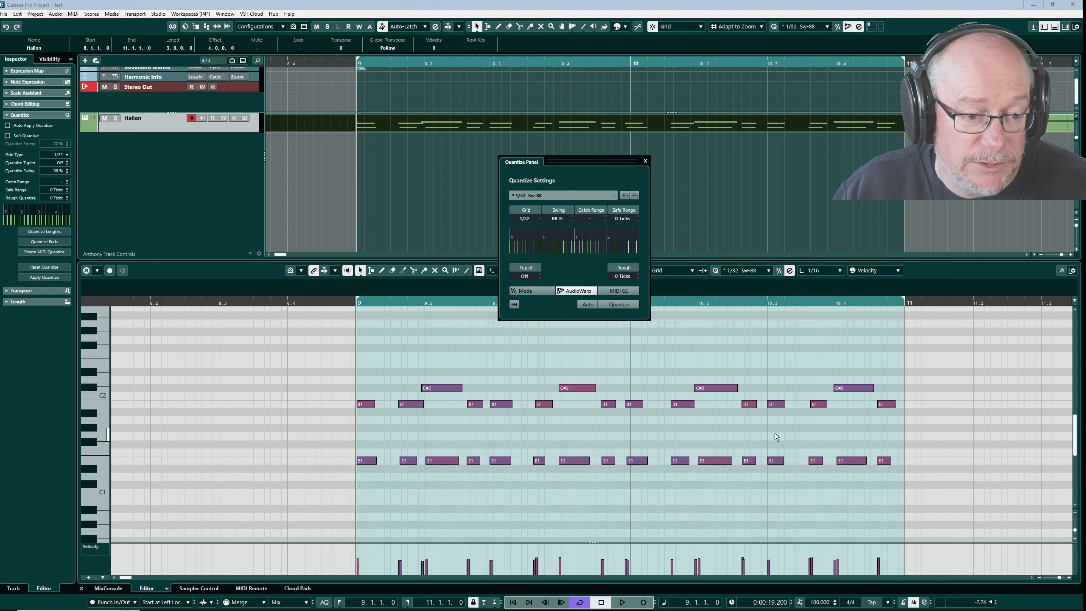
Quantize the pattern to the swung 1/32 grid and move the early B1 and C#2 notes to positions 10.1 and 10.2.
{"action": "left_click", "coordinate": [617, 304]}
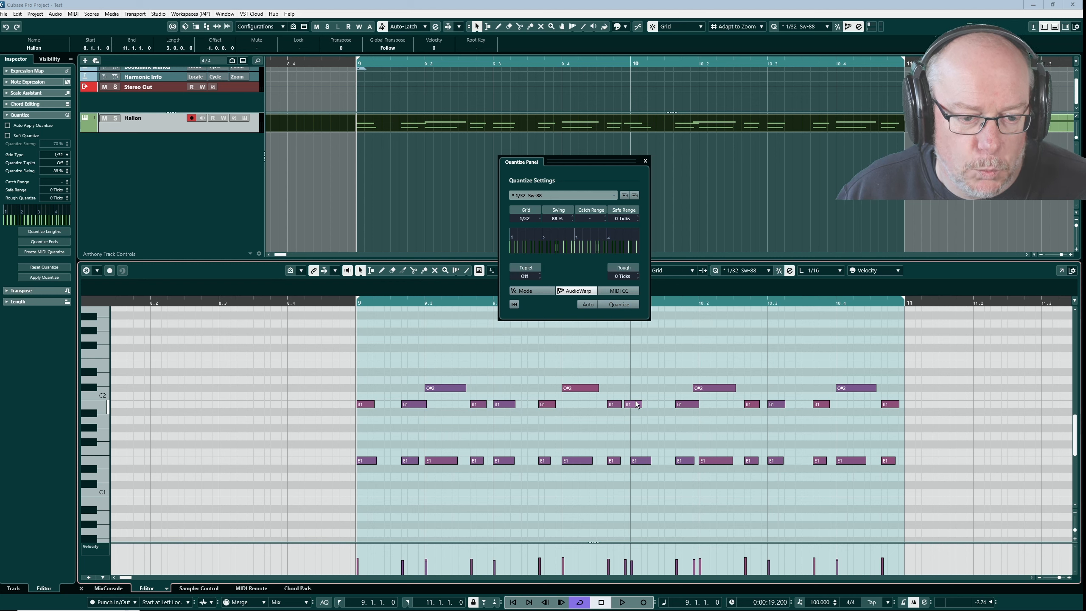
{"action": "left_click_drag", "start_coordinate": [632, 405], "coordinate": [639, 403]}
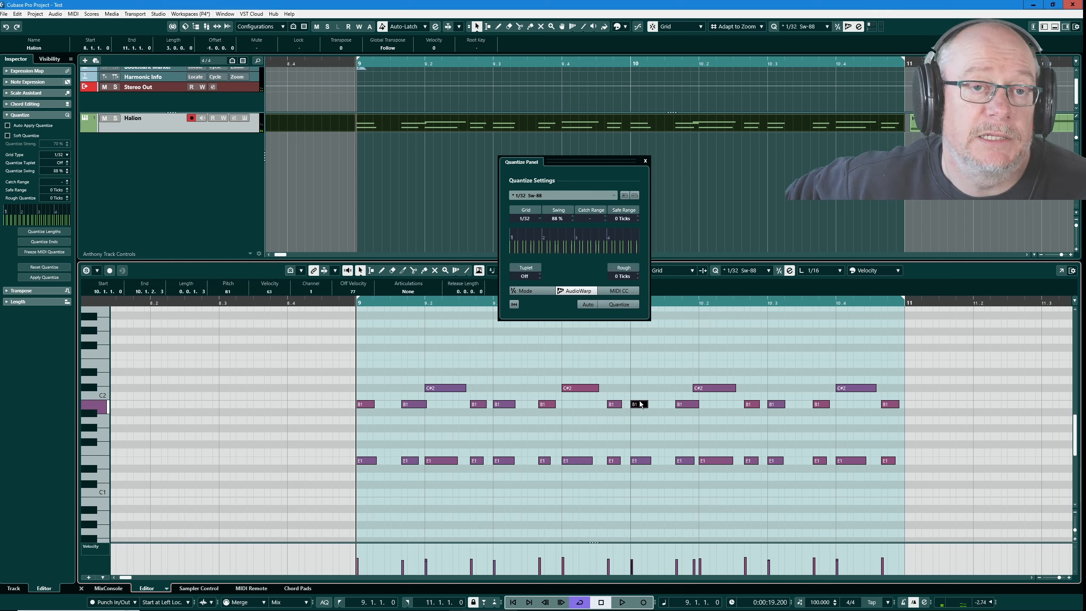
{"action": "key", "text": "space"}
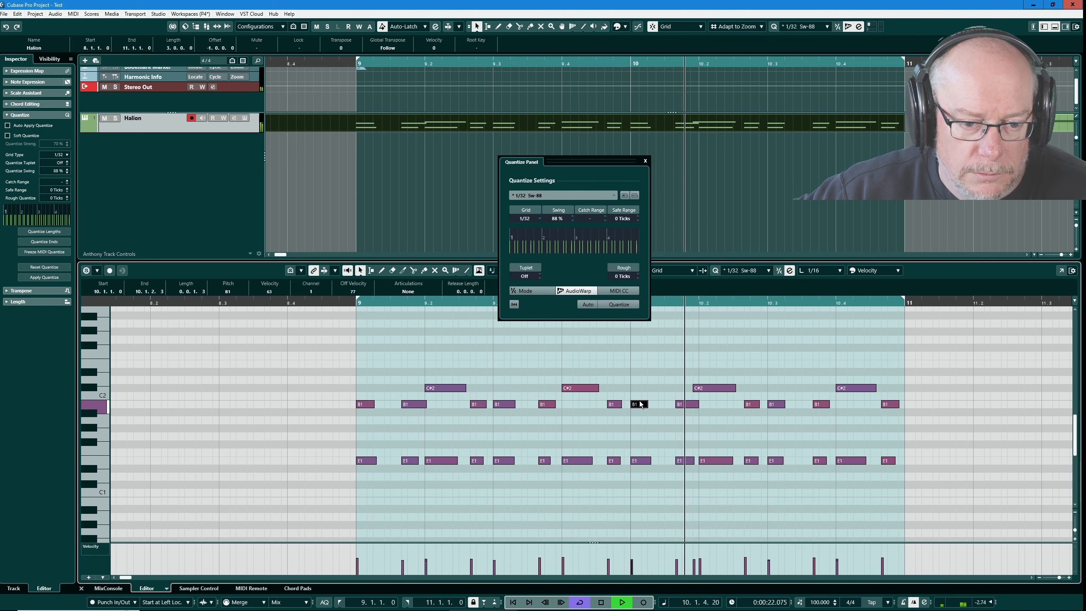
{"action": "key", "text": "space"}
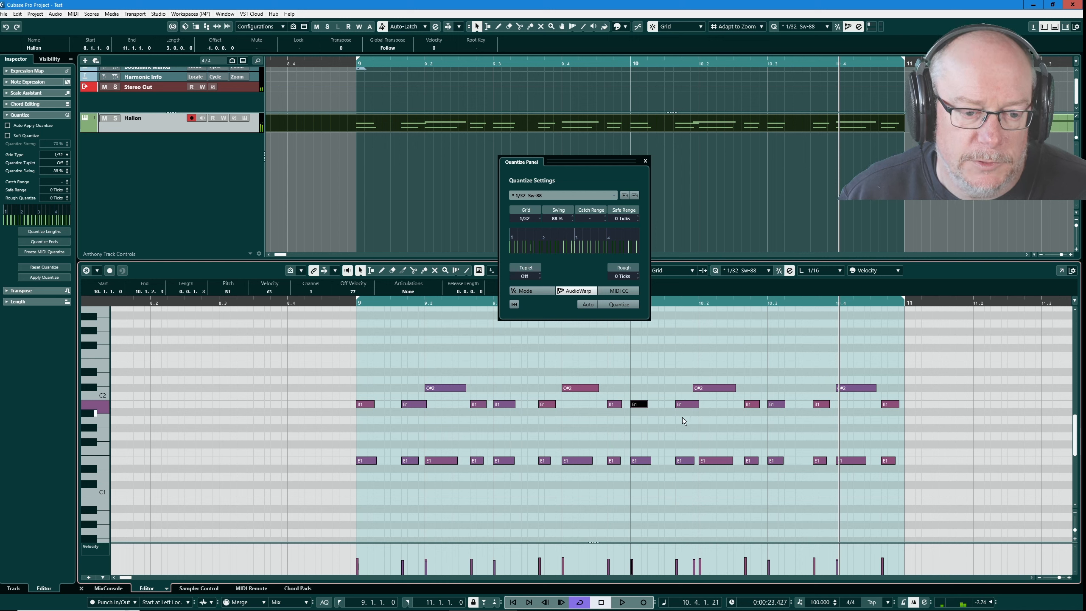
{"action": "left_click_drag", "start_coordinate": [706, 386], "coordinate": [714, 386]}
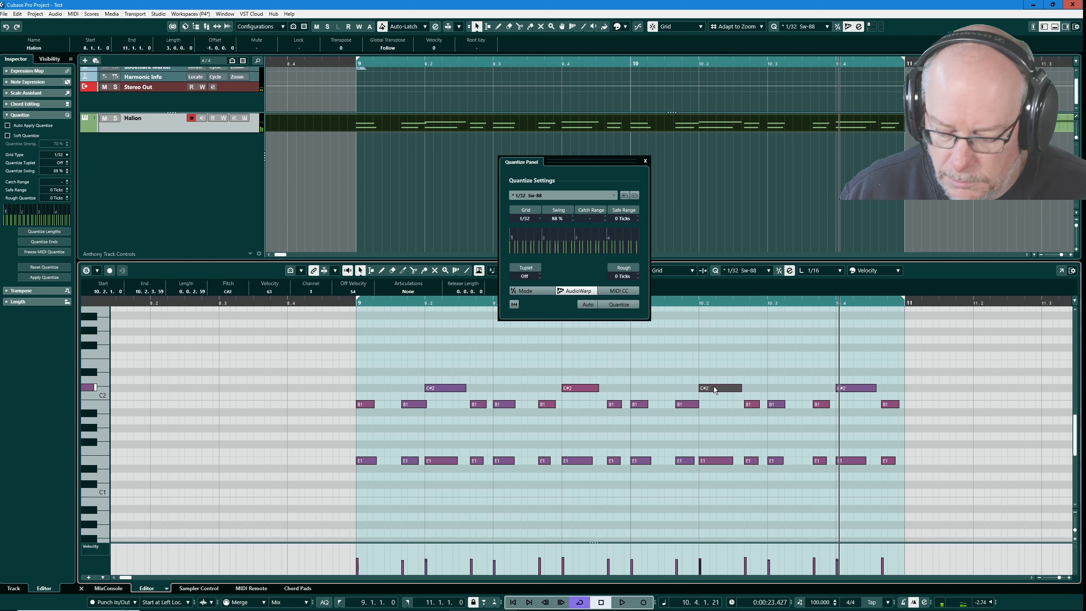
Audition the corrected swing pattern over the cycle and close the Quantize Panel.
{"action": "key", "text": "space"}
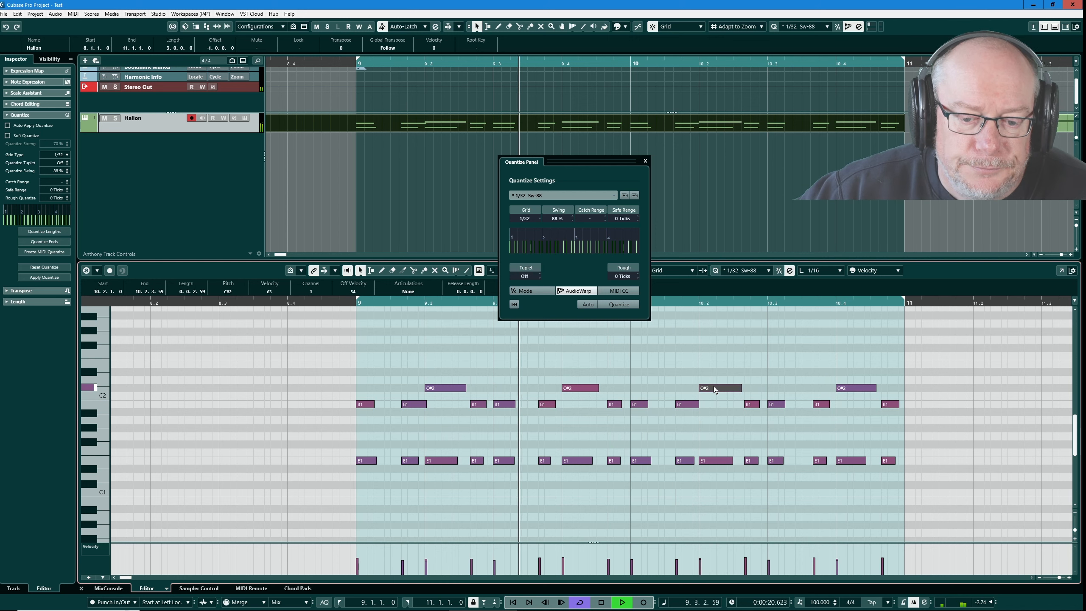
{"action": "key", "text": "space"}
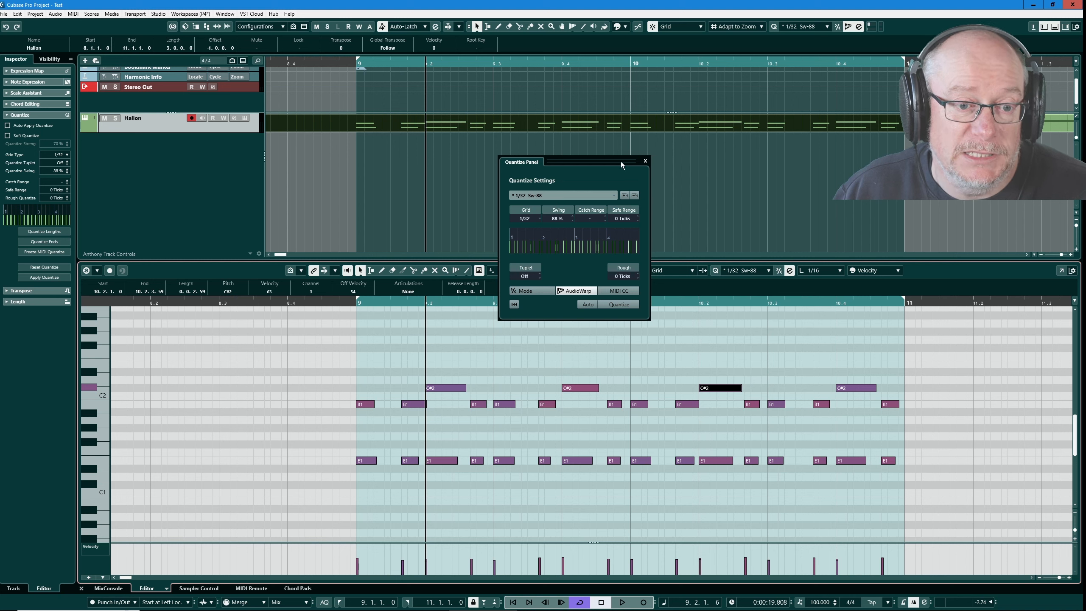
{"action": "left_click", "coordinate": [645, 162]}
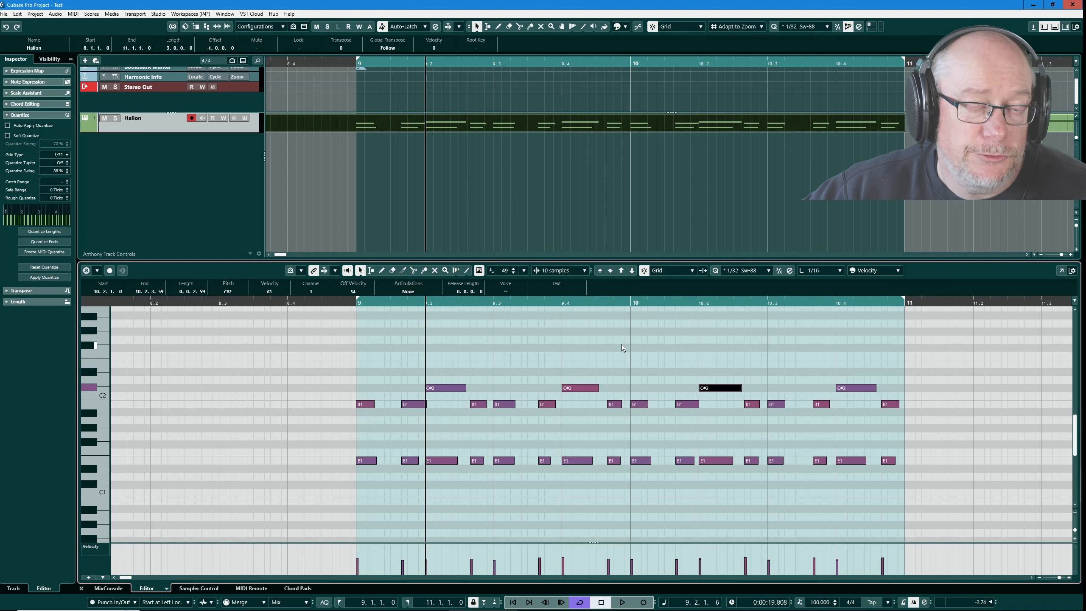